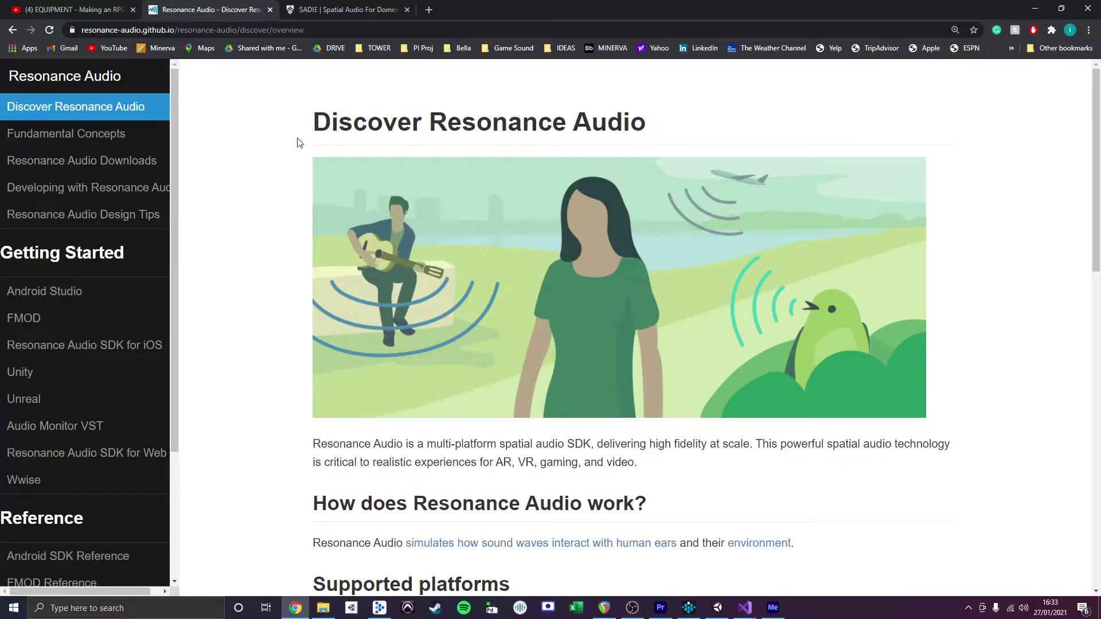
# Step: Review the Resonance Audio documentation: overview, fundamental concepts, downloads, developing and design tips pages
pyautogui.scroll(-8, 301, 146)
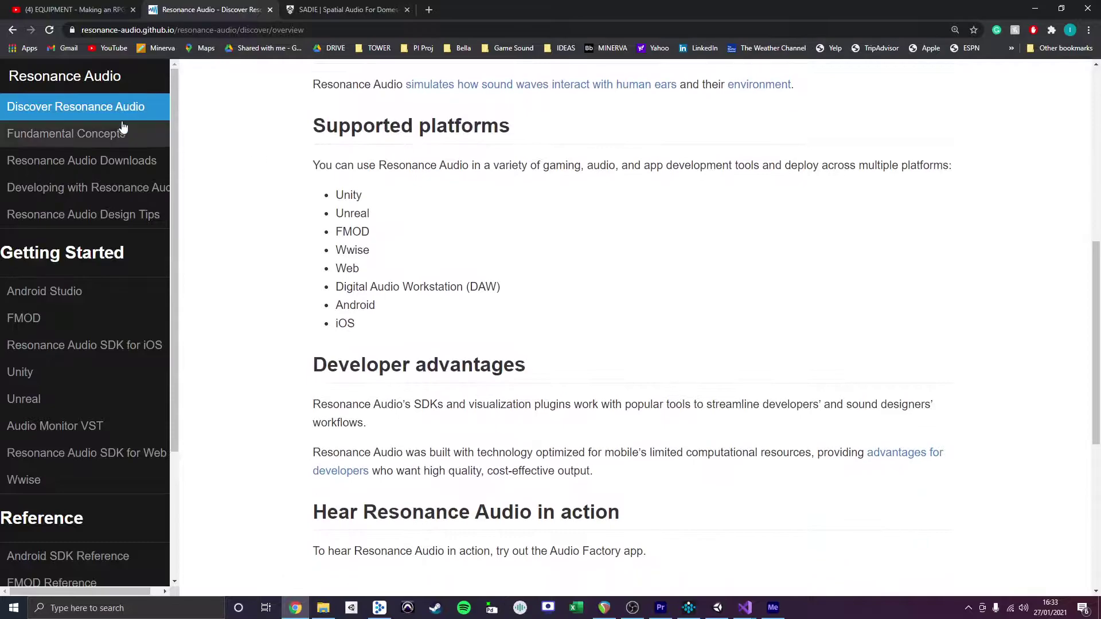
pyautogui.click(115, 134)
pyautogui.scroll(-6, 258, 169)
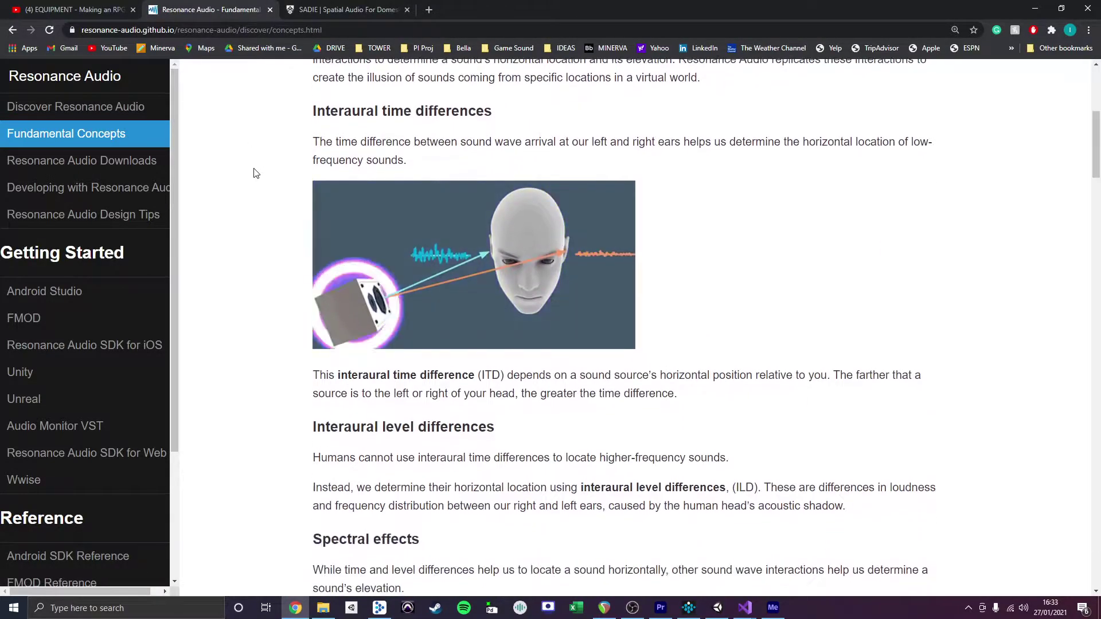
pyautogui.click(95, 168)
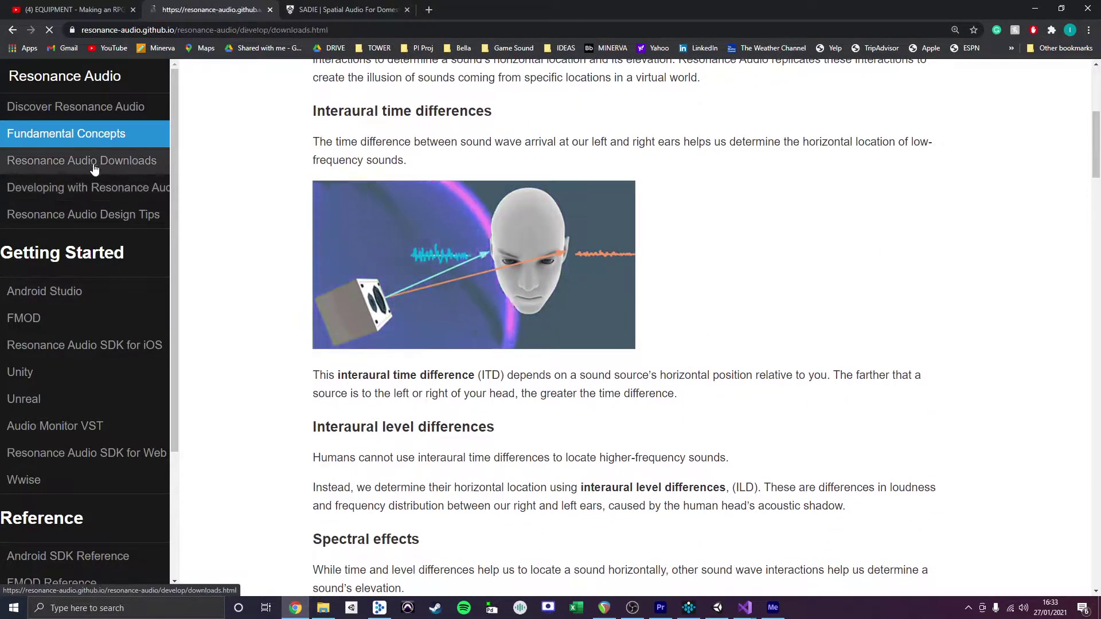
pyautogui.scroll(-1, 278, 219)
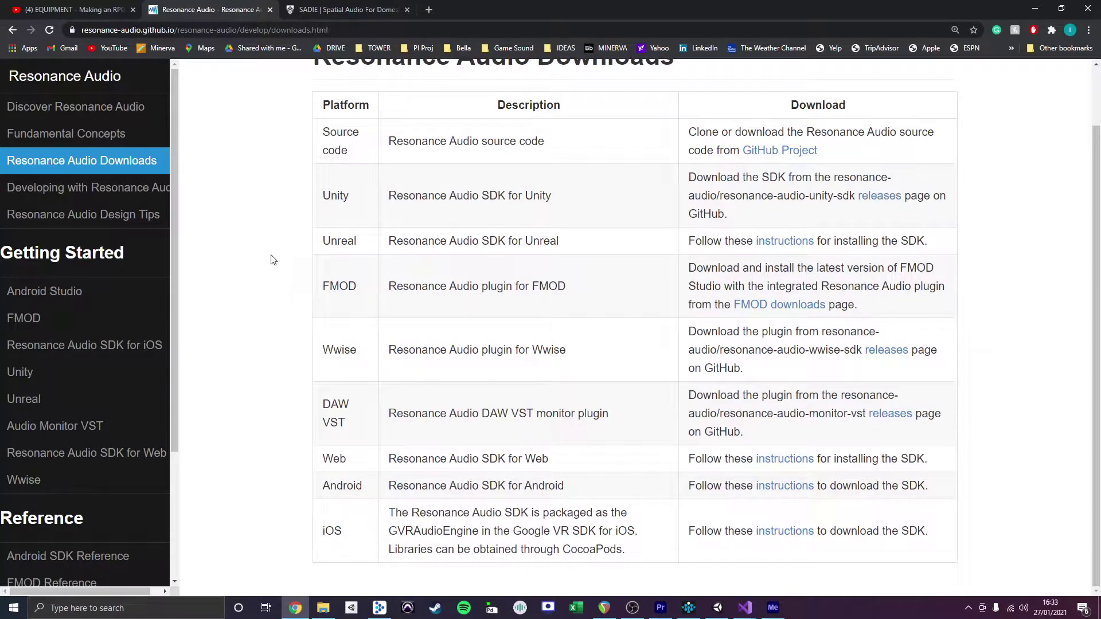
pyautogui.click(55, 187)
pyautogui.scroll(-3, 229, 229)
pyautogui.scroll(-10, 231, 229)
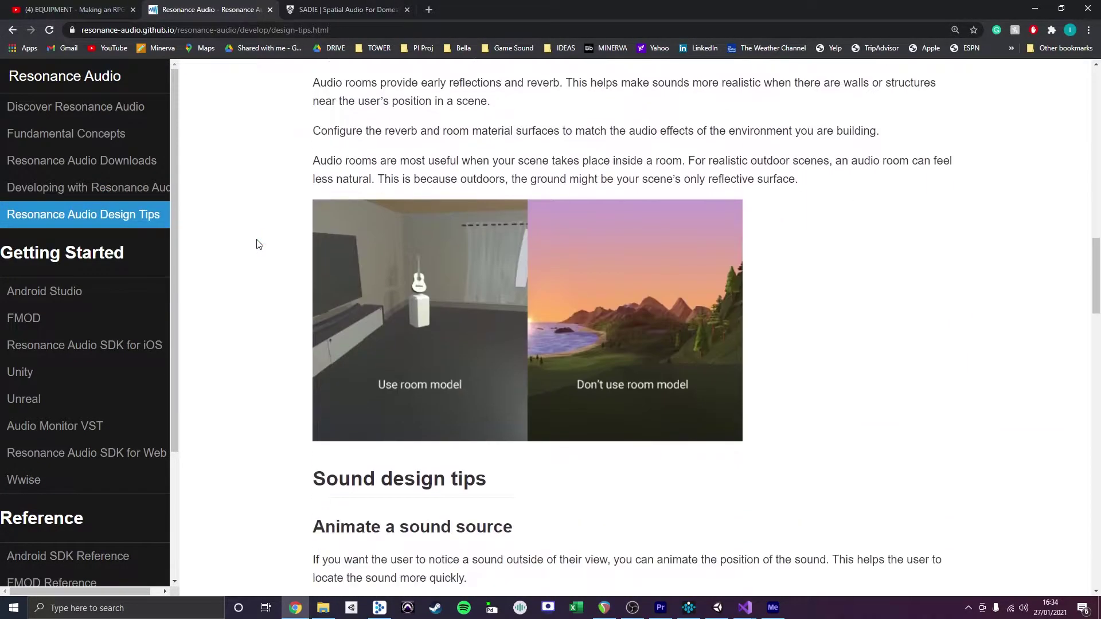
# Step: Look through the SADIE II Database subject listings and follow the link to the original SADIE binaural database
pyautogui.click(310, 9)
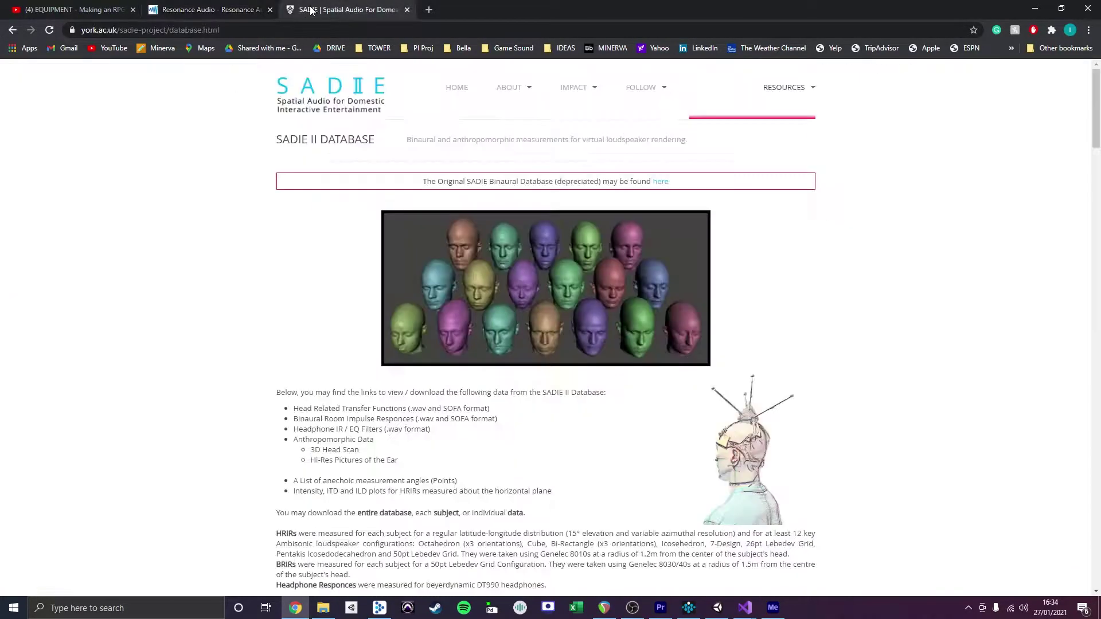
pyautogui.scroll(-13, 221, 185)
pyautogui.scroll(-20, 222, 188)
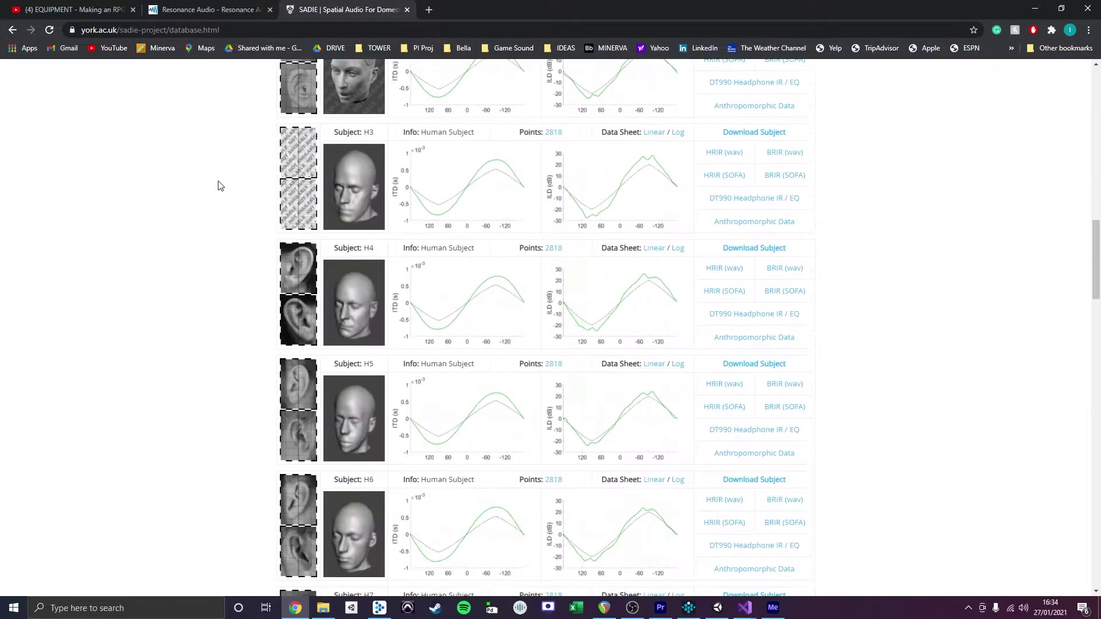
pyautogui.scroll(-10, 217, 185)
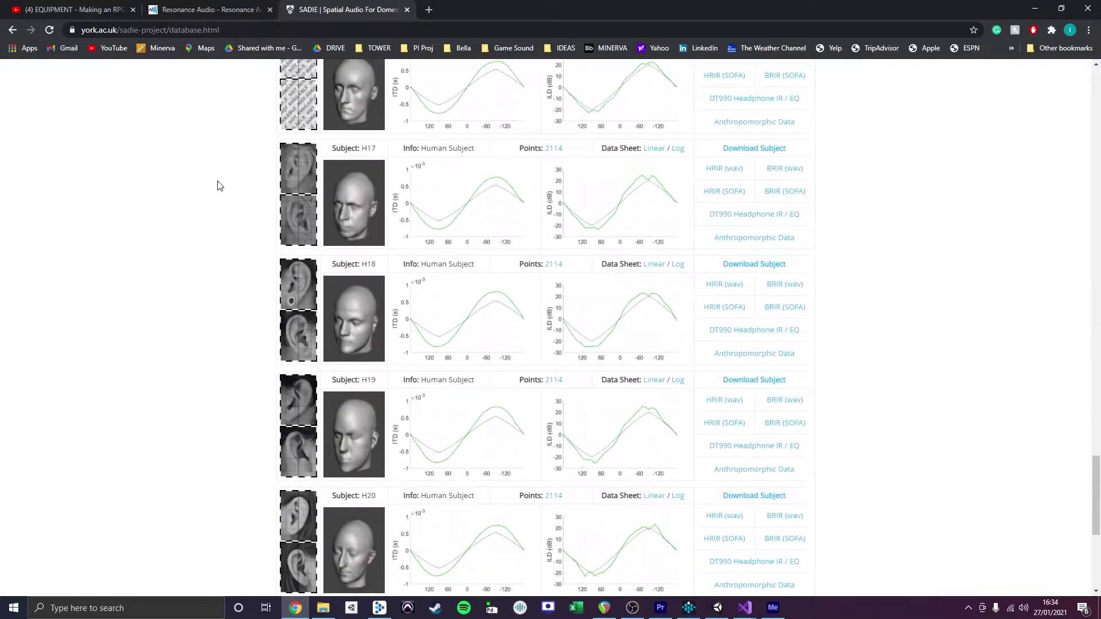
pyautogui.scroll(20, 211, 187)
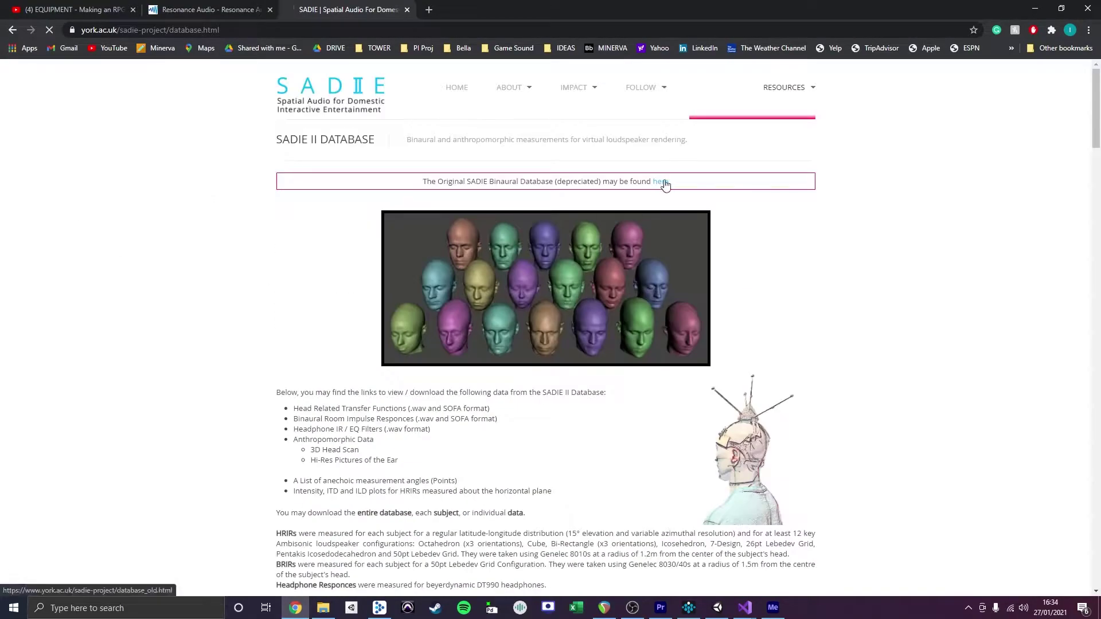
pyautogui.scroll(-10, 631, 230)
pyautogui.click(761, 108)
pyautogui.scroll(-13, 892, 290)
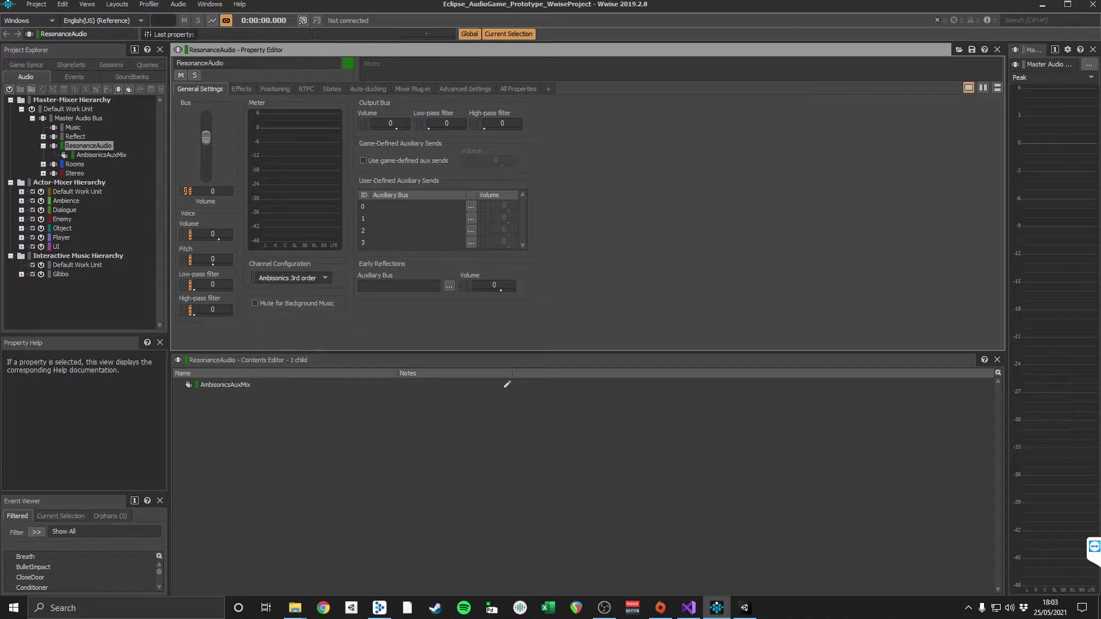
# Step: In Wwise, examine the ResonanceAudio bus's channel configuration options and effects, its AmbisonicsAuxMix child, and the Object actor-mixer
pyautogui.click(293, 278)
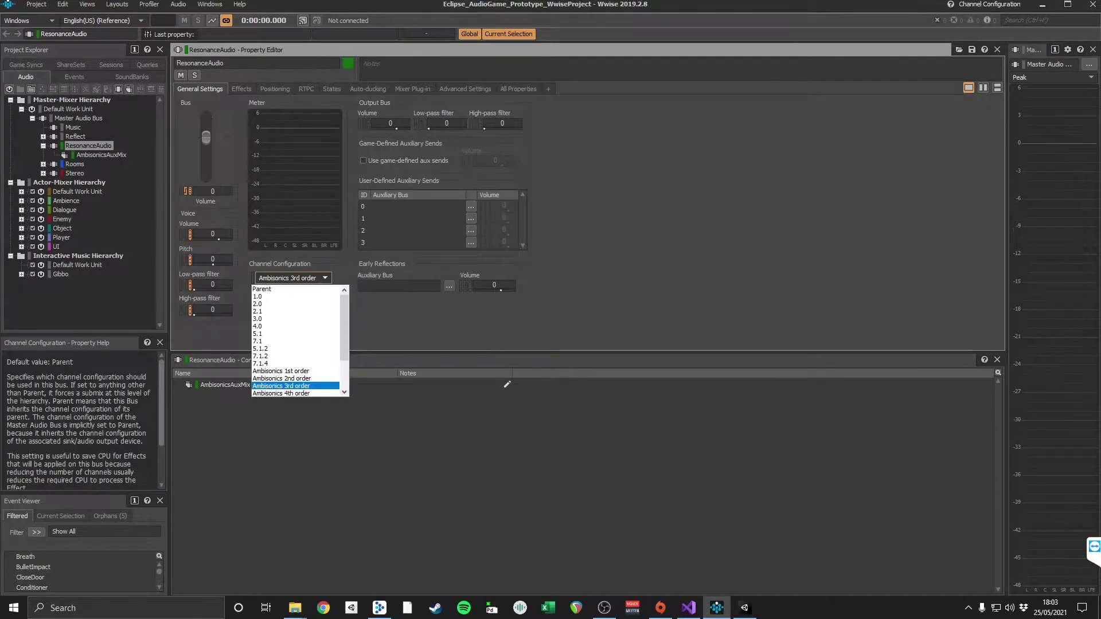
pyautogui.press('Escape')
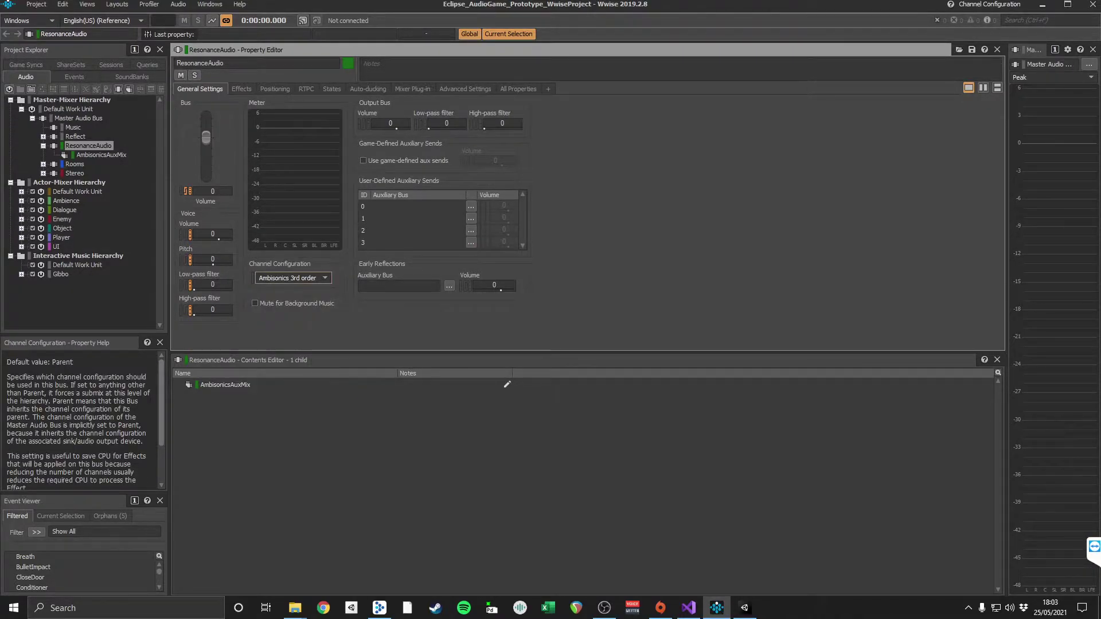
pyautogui.click(241, 89)
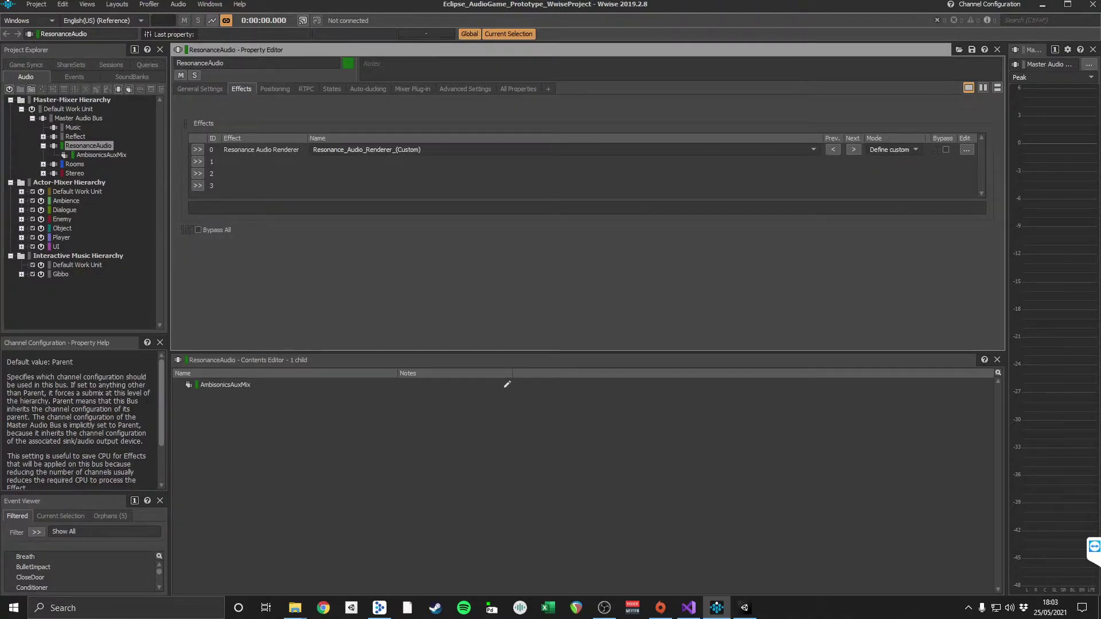
pyautogui.click(101, 155)
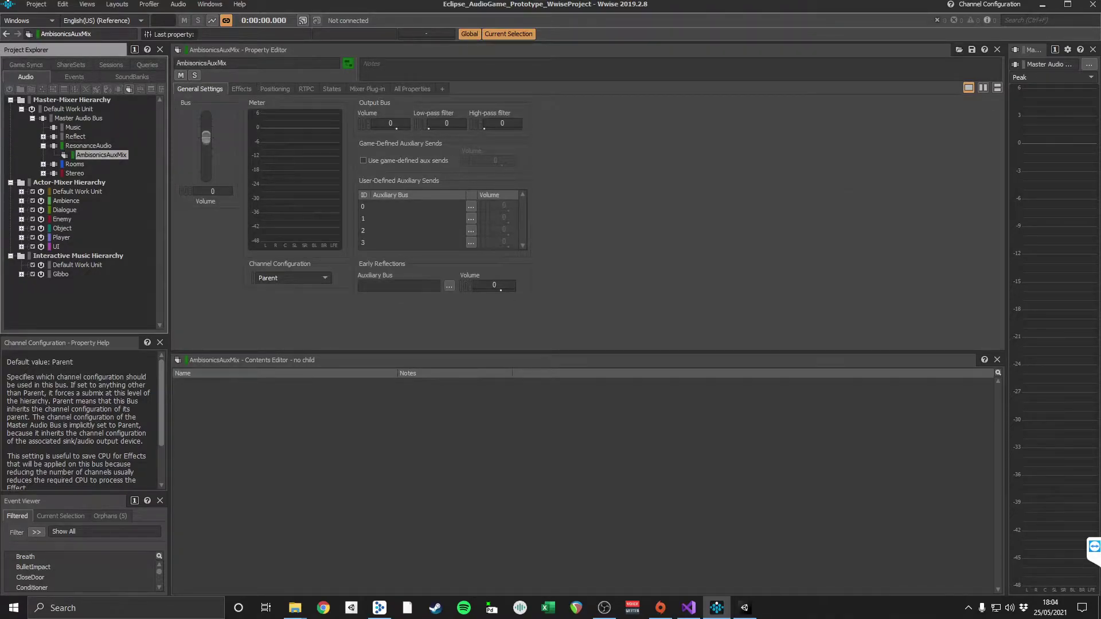
pyautogui.click(72, 228)
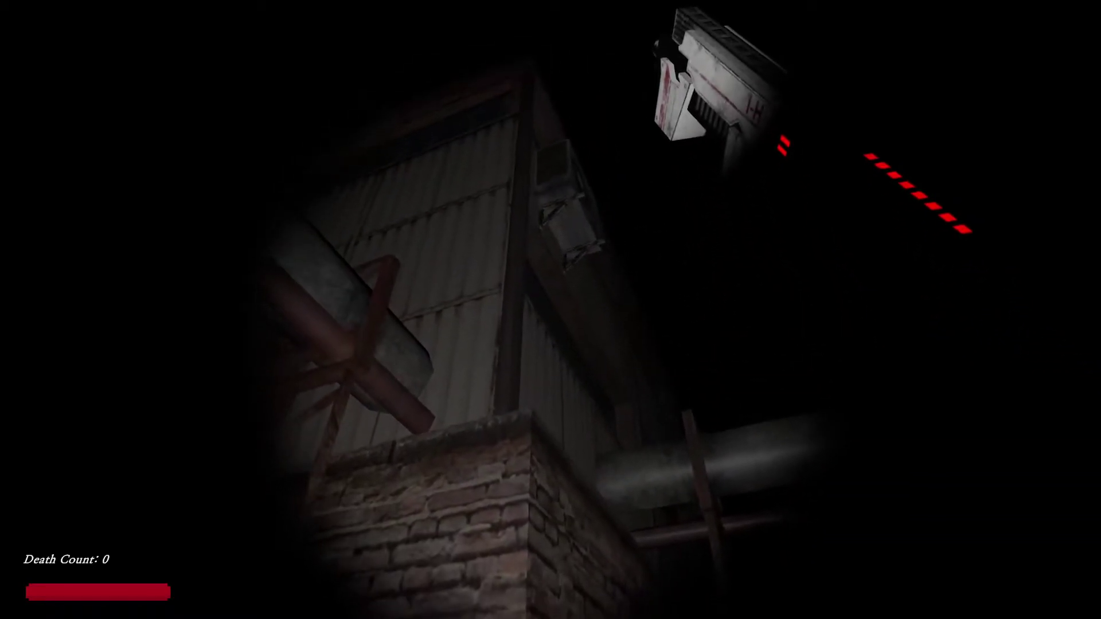
pyautogui.rightClick(550, 309)
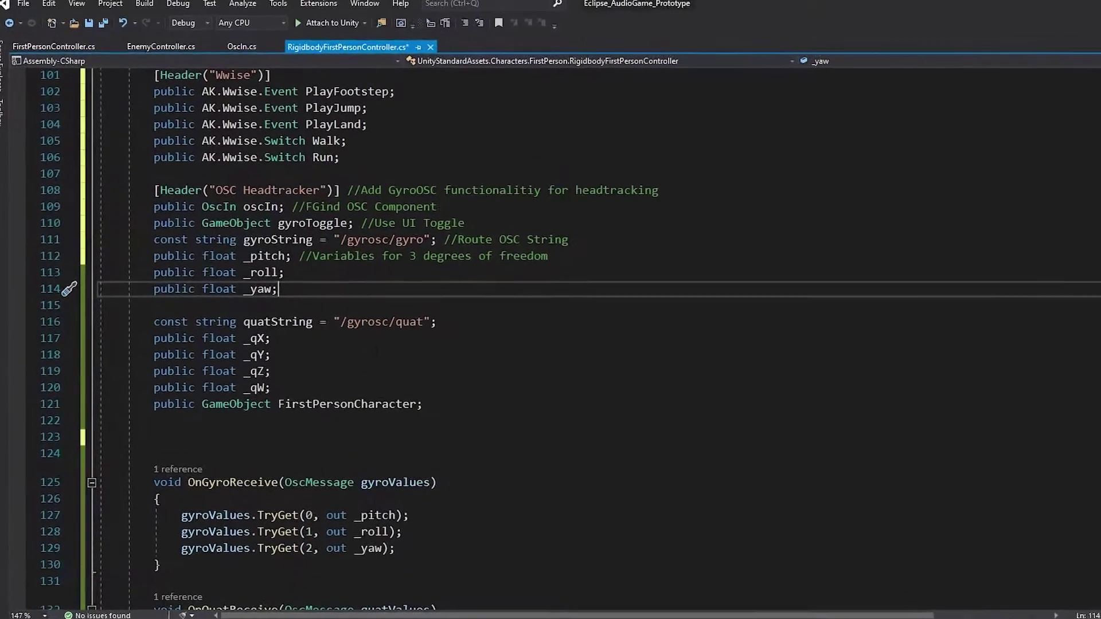
# Step: In RigidbodyFirstPersonController.cs, add the comment "//Route String" to quatString and "//Assign Variables from incoming strings" to OnGyroReceive
pyautogui.click(346, 304)
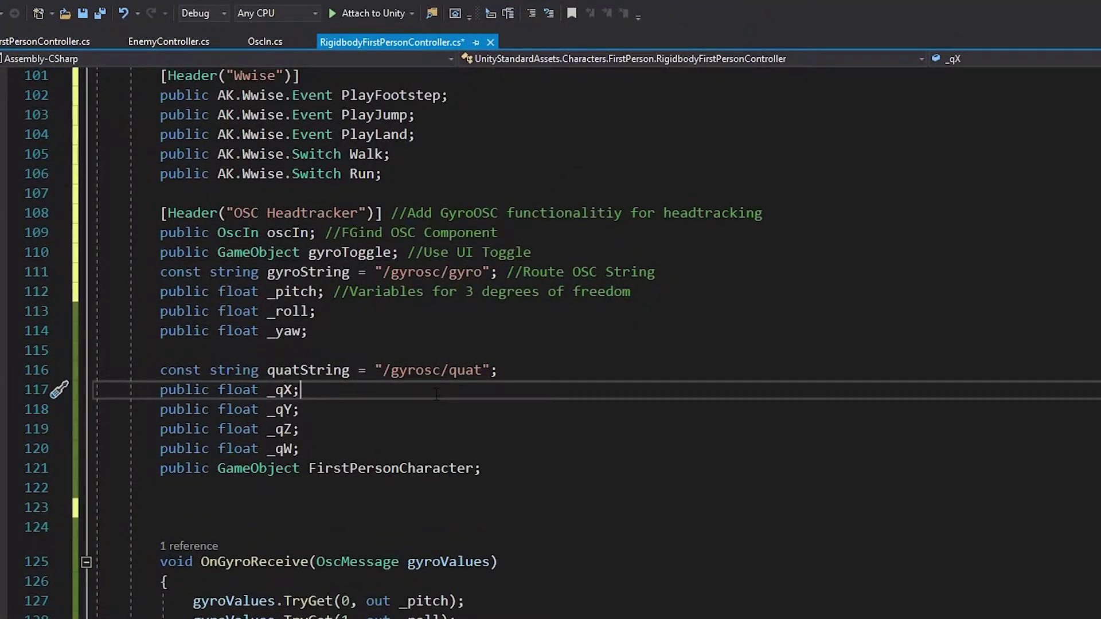
pyautogui.click(522, 373)
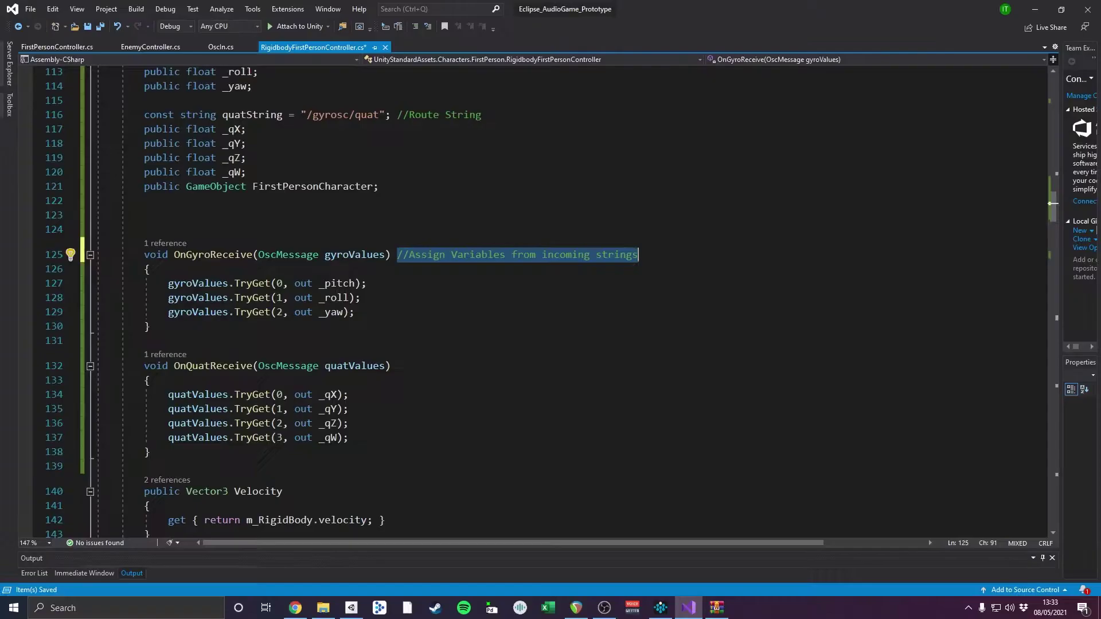
pyautogui.click(411, 363)
pyautogui.scroll(-2, 411, 363)
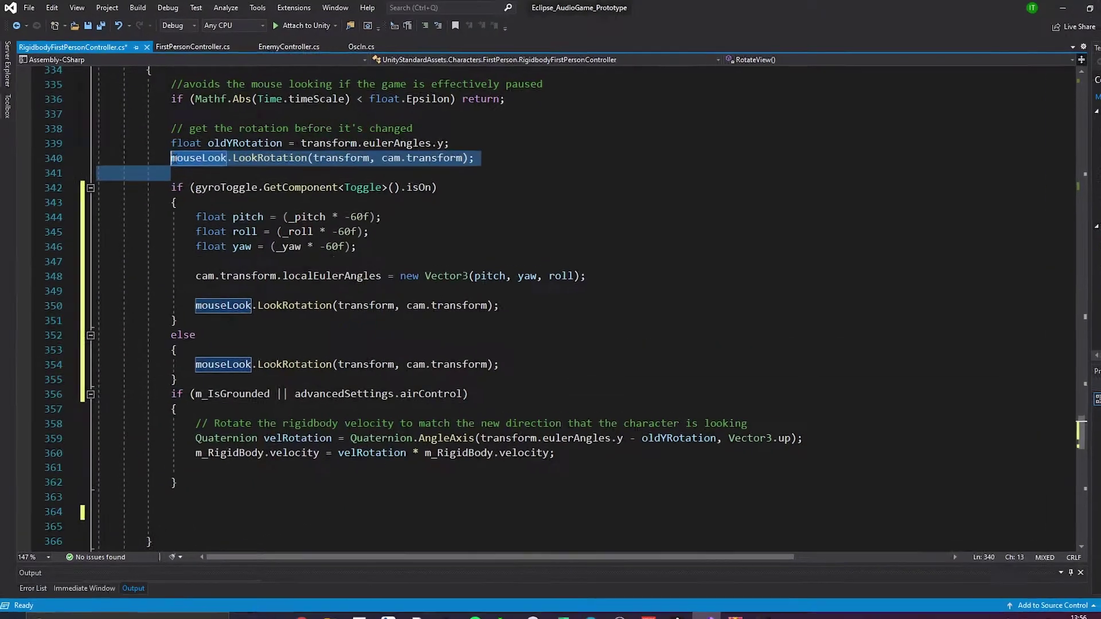
# Step: Comment out the standalone mouseLook.LookRotation call above the gyroToggle condition in RotateView and save the script
pyautogui.write('//')
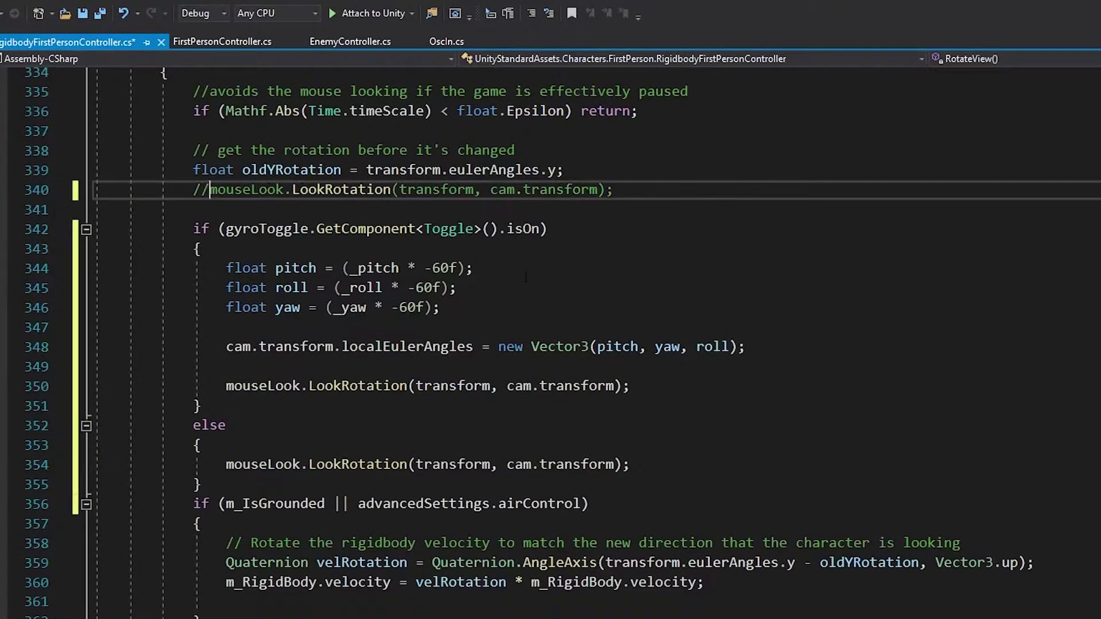
pyautogui.hotkey('ctrl', 's')
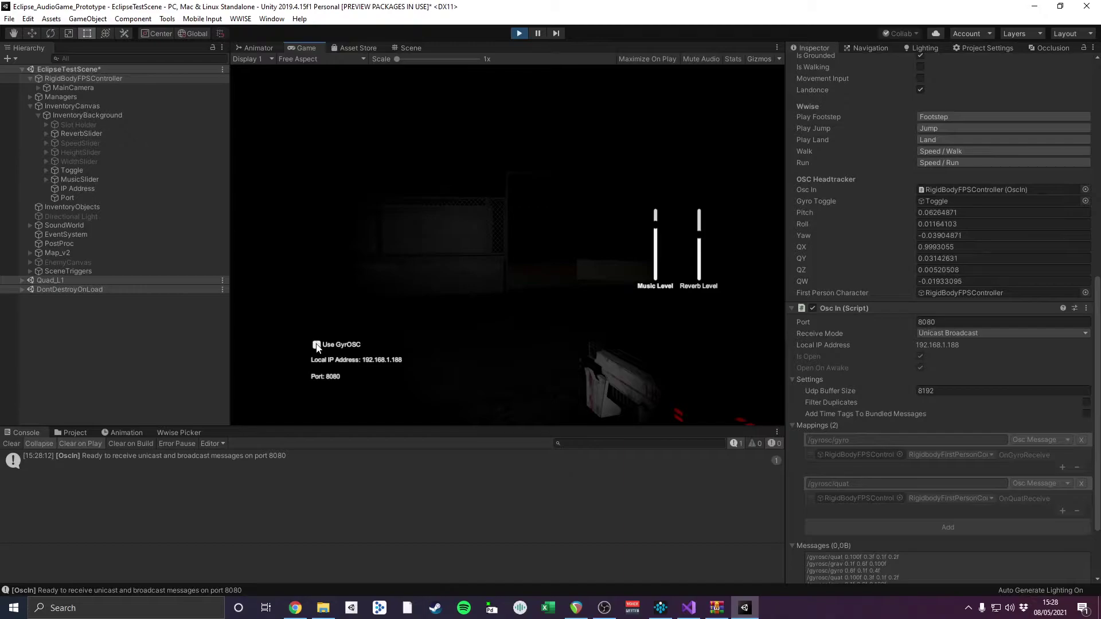
# Step: Switch to Unity and toggle the Use GyrOSC option in the running game
pyautogui.click(317, 347)
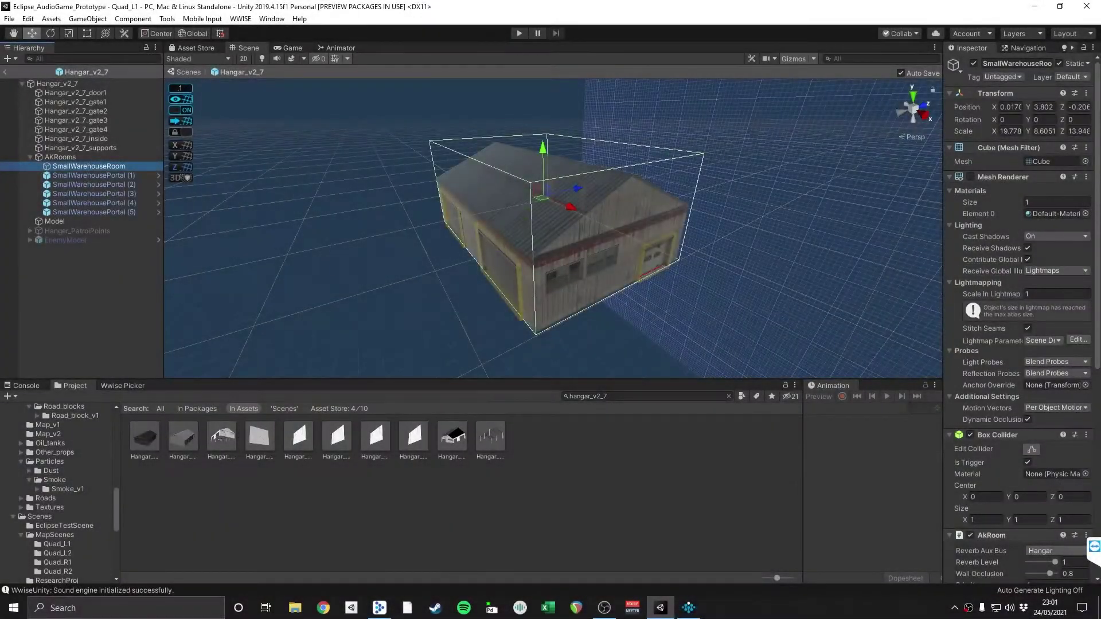
# Step: Inspect SmallWarehouseRoom's AkRoom component in Unity and the Wwise RoomVerb effect settings on the Hangar auxiliary bus in Wwise
pyautogui.scroll(-10, 1009, 367)
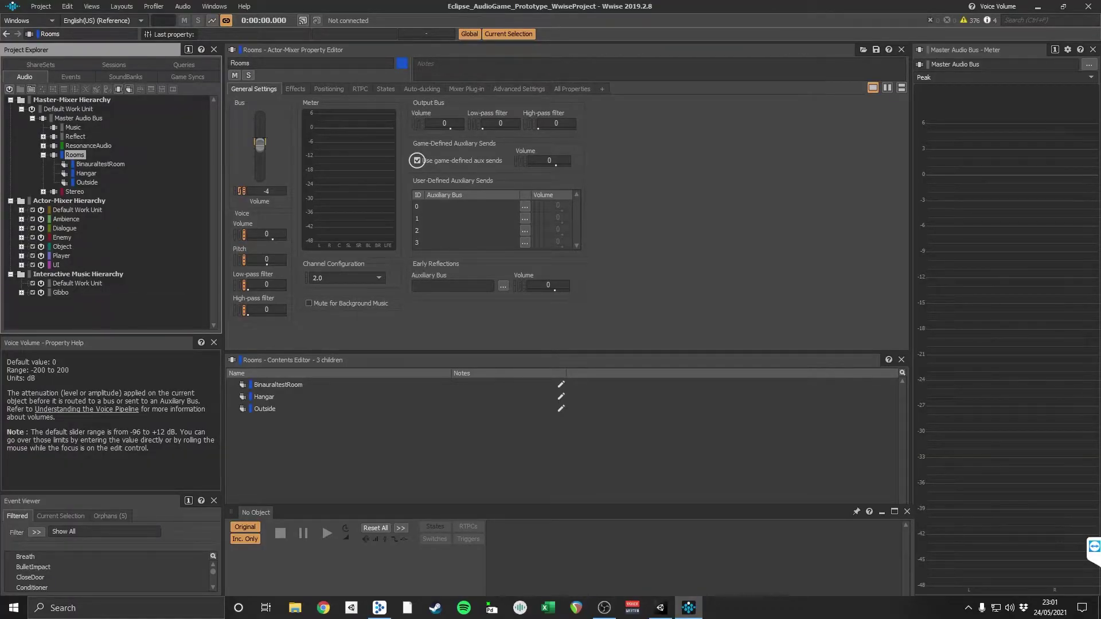
pyautogui.click(86, 173)
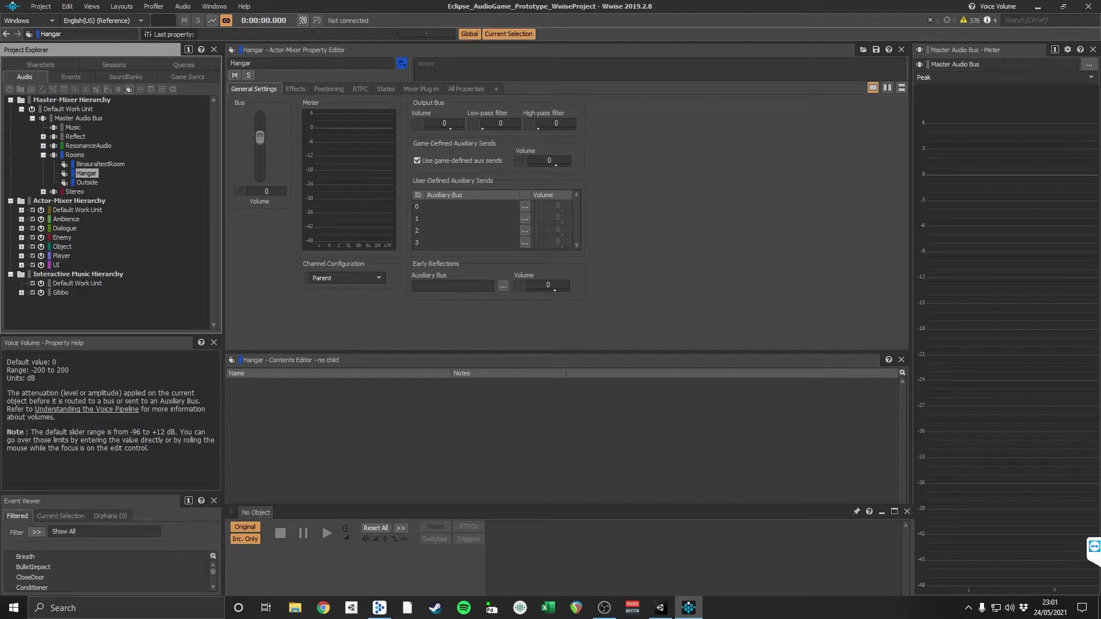
pyautogui.click(295, 89)
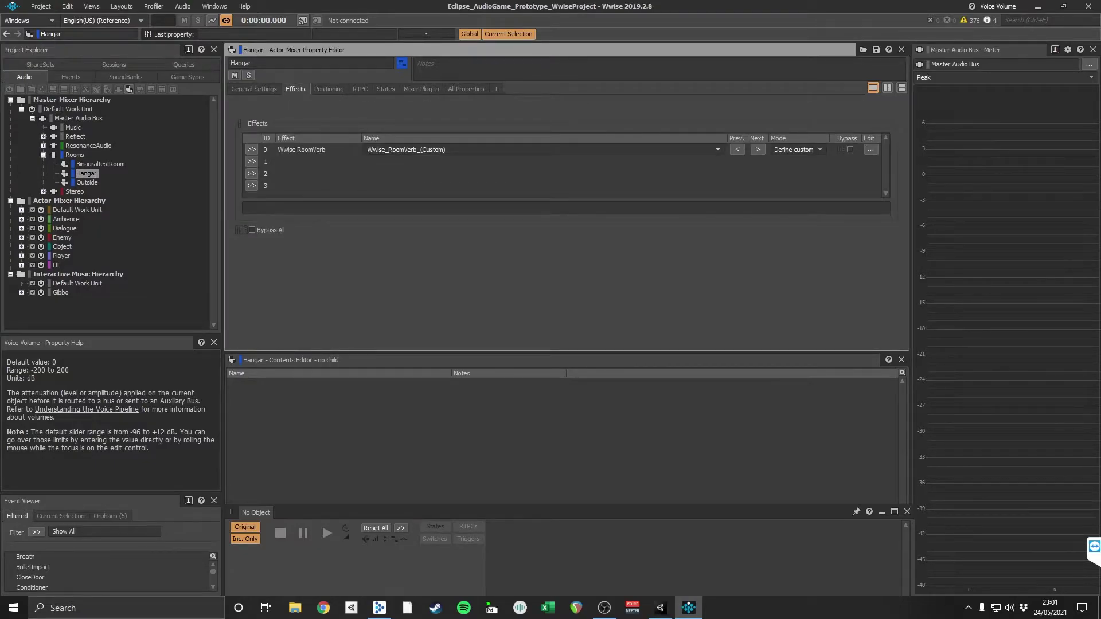
pyautogui.click(869, 149)
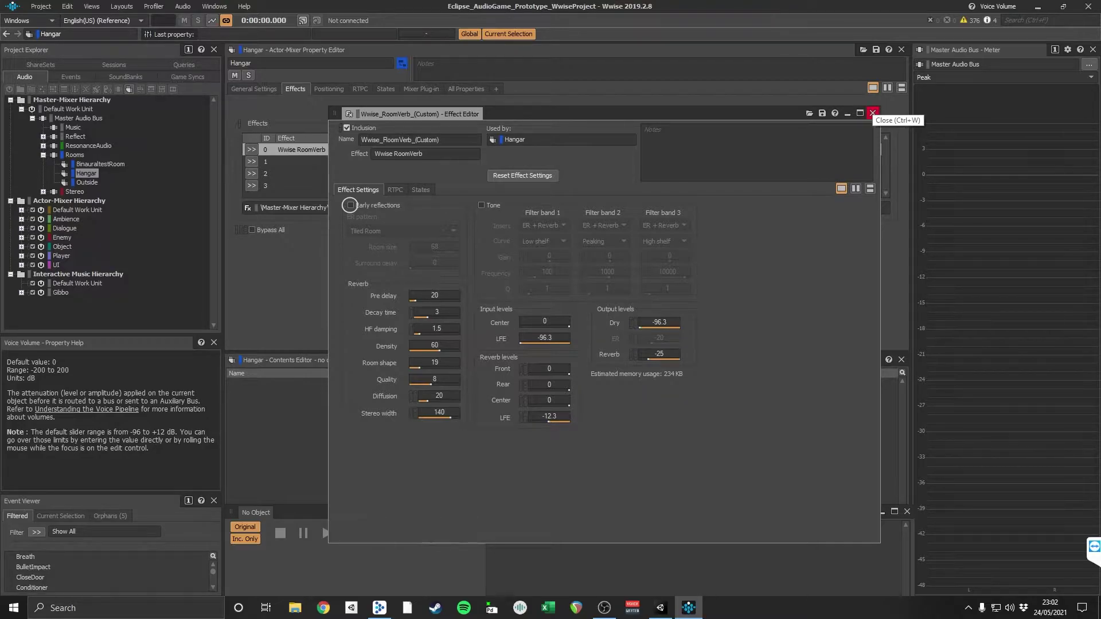
# Step: Back in Unity, inspect SmallWarehousePortal (1) and SmallWarehousePortal (2) and their placement on the hangar's openings
pyautogui.hotkey('alt', 'Tab')
pyautogui.click(94, 175)
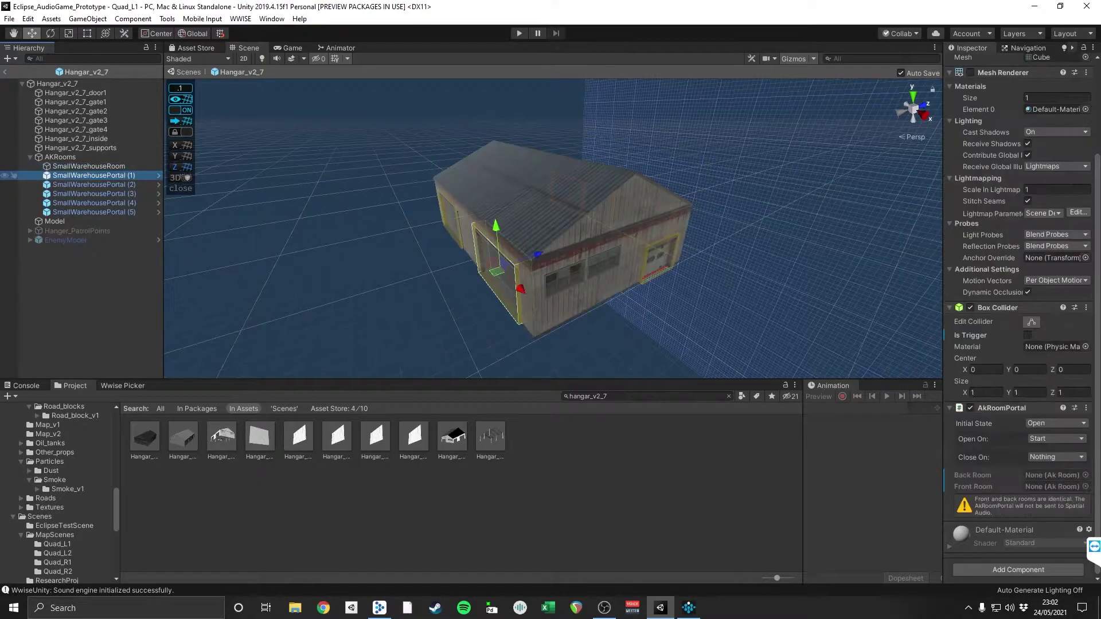
pyautogui.scroll(5, 497, 266)
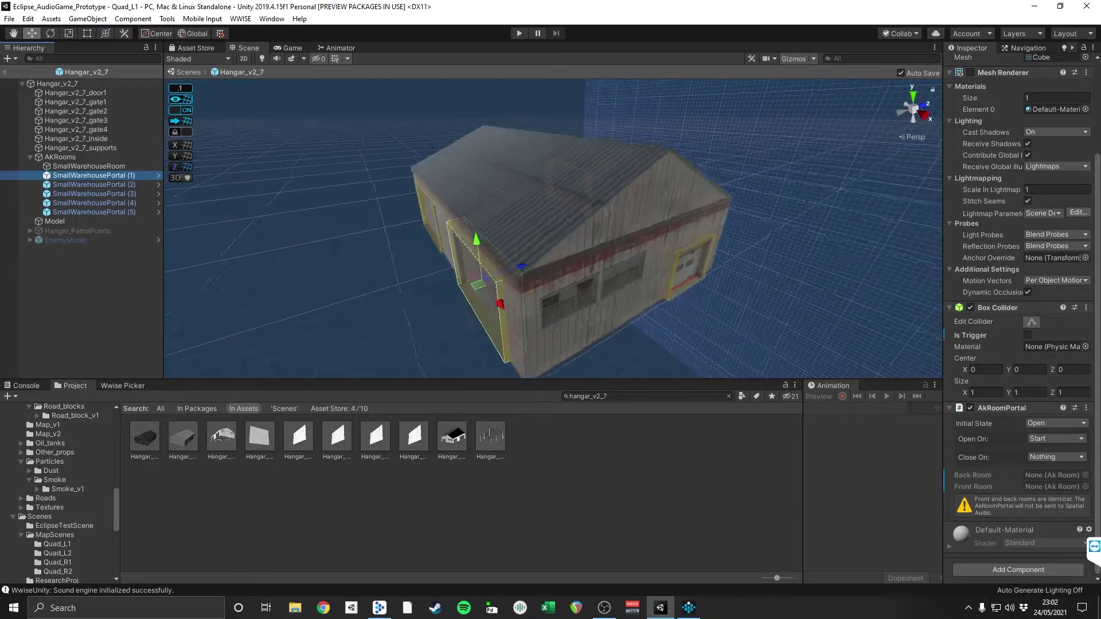
pyautogui.middleClick(496, 266)
pyautogui.moveTo(497, 266); pyautogui.dragTo(750, 140)
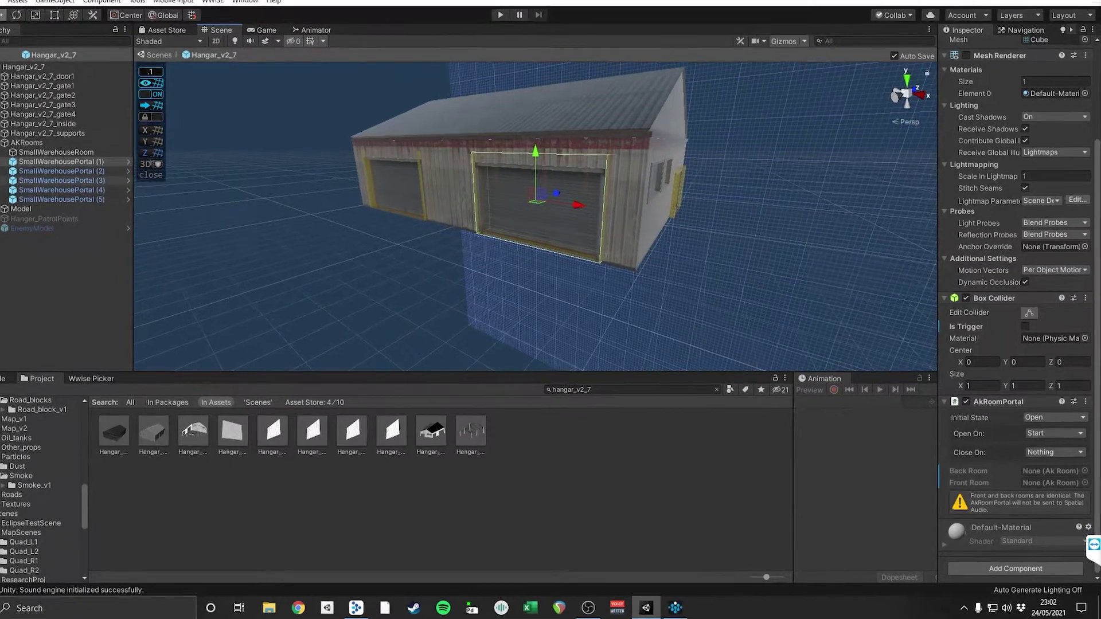
pyautogui.click(94, 185)
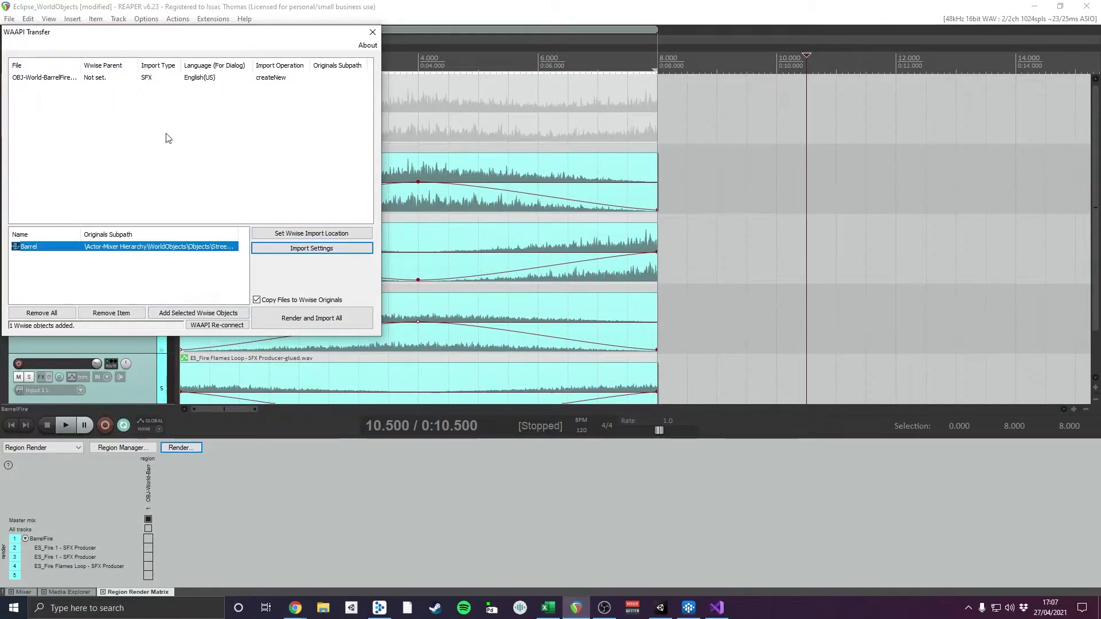
# Step: In REAPER's WAAPI Transfer window, render the barrel fire region and import it into the Wwise Barrel container
pyautogui.click(312, 318)
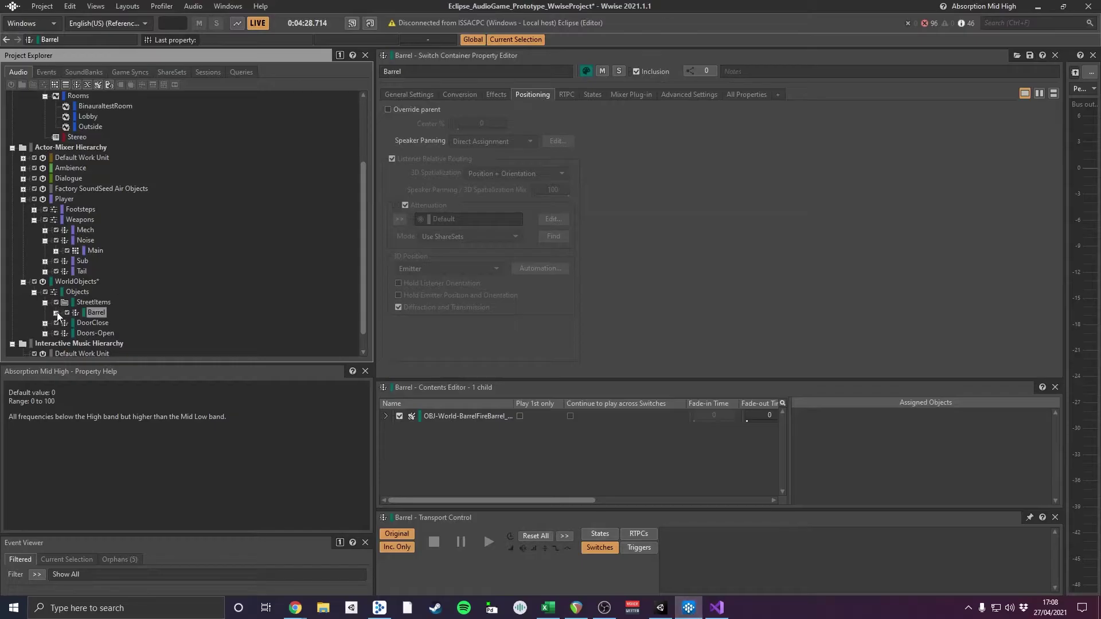
# Step: In Wwise, select the imported barrel fire sound under Barrel and enable looping in its general settings
pyautogui.click(120, 323)
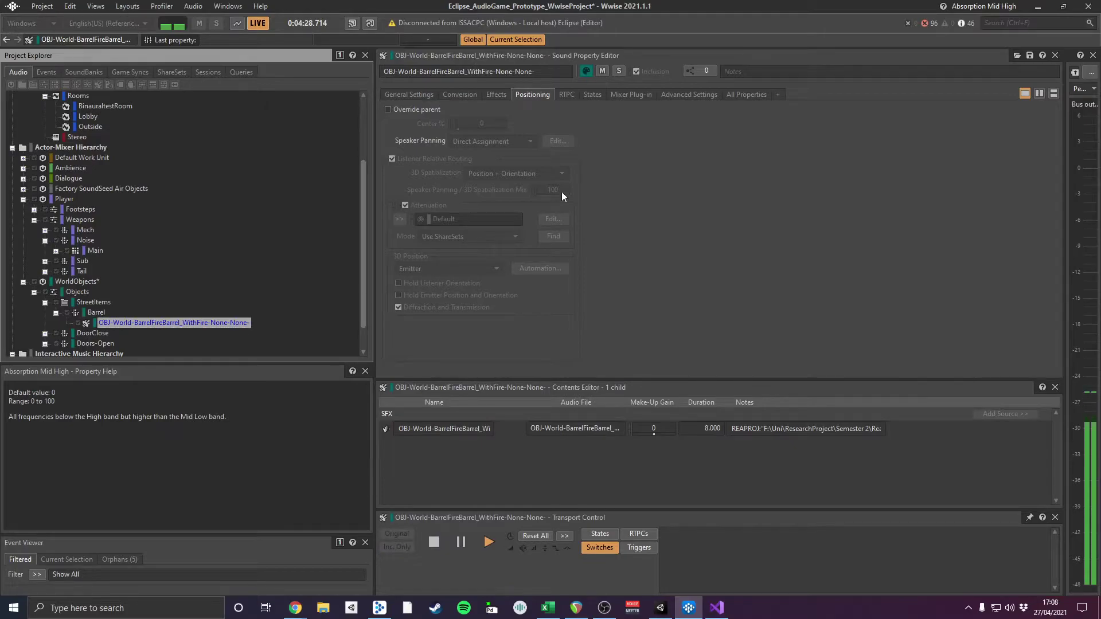
pyautogui.click(393, 94)
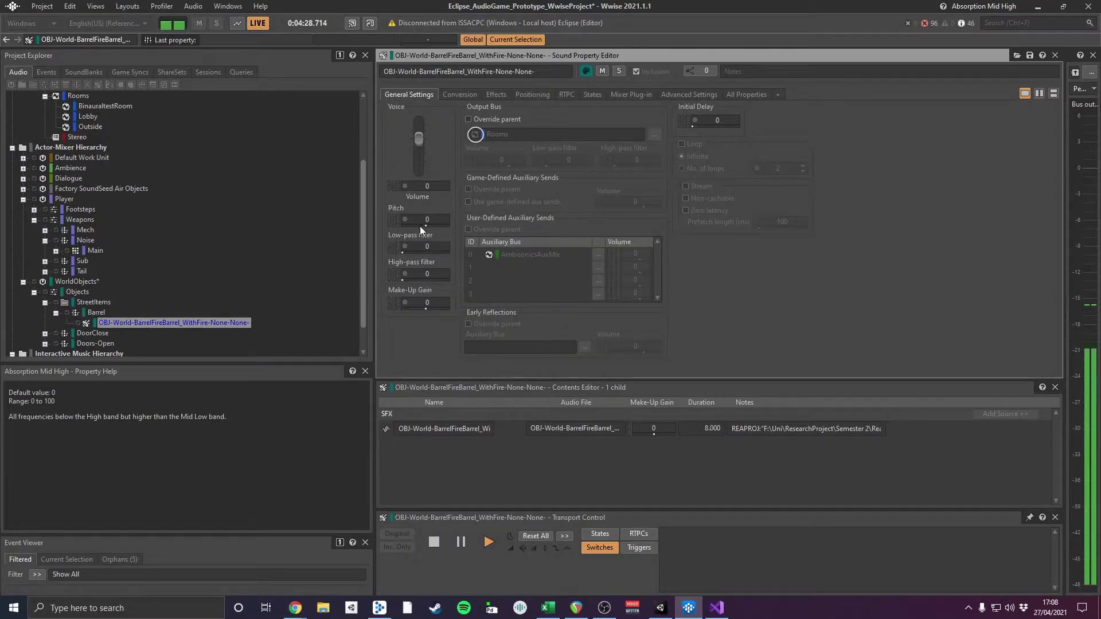
pyautogui.click(682, 144)
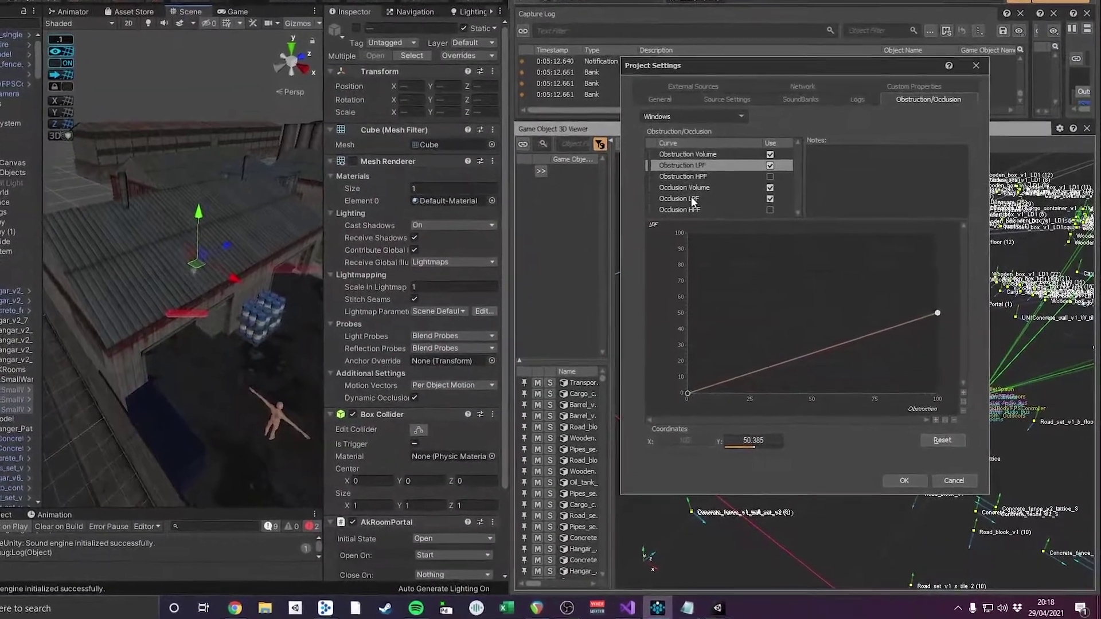
# Step: Display the Occlusion LPF curve in the Wwise project's obstruction/occlusion settings
pyautogui.click(711, 227)
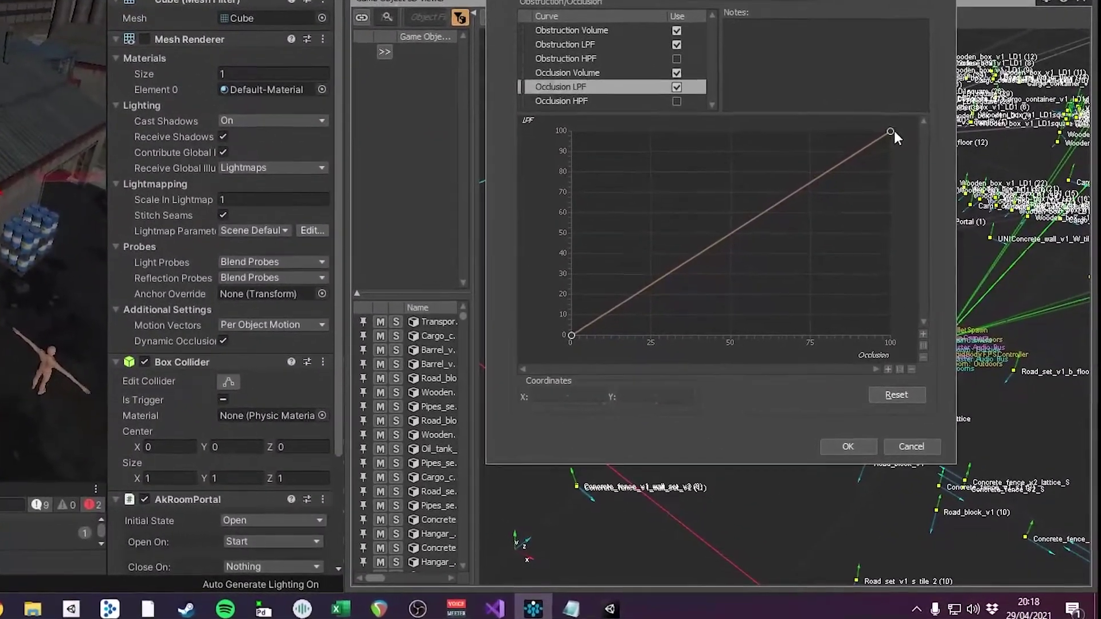
# Step: Lower the Occlusion LPF curve's end point at 100 occlusion to weaken the low-pass filtering
pyautogui.moveTo(902, 157); pyautogui.dragTo(903, 188)
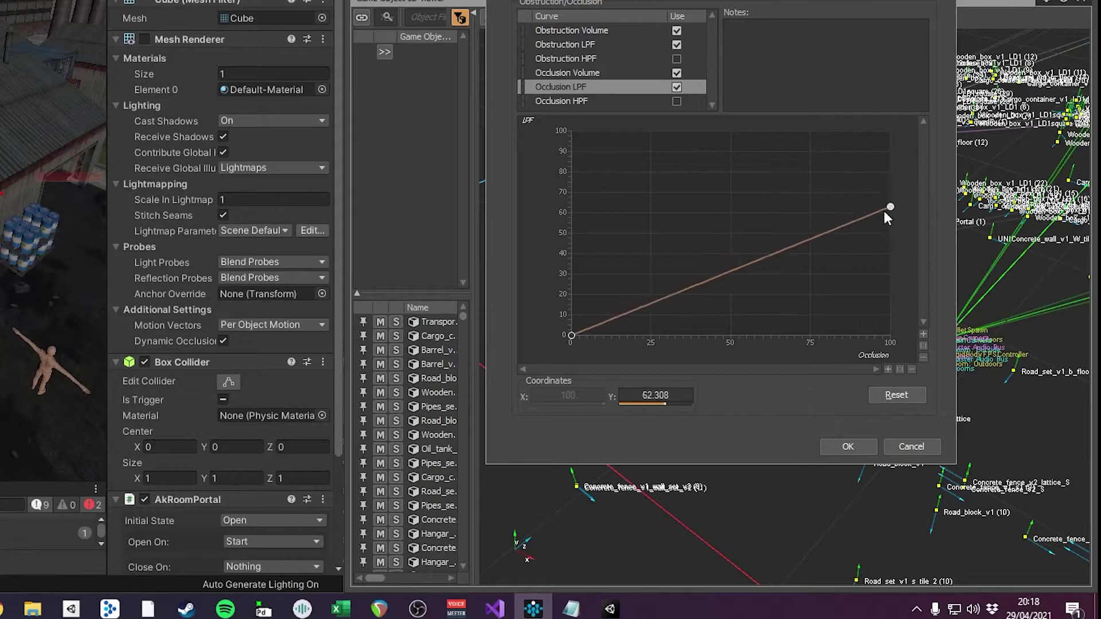
pyautogui.moveTo(882, 226); pyautogui.dragTo(884, 236)
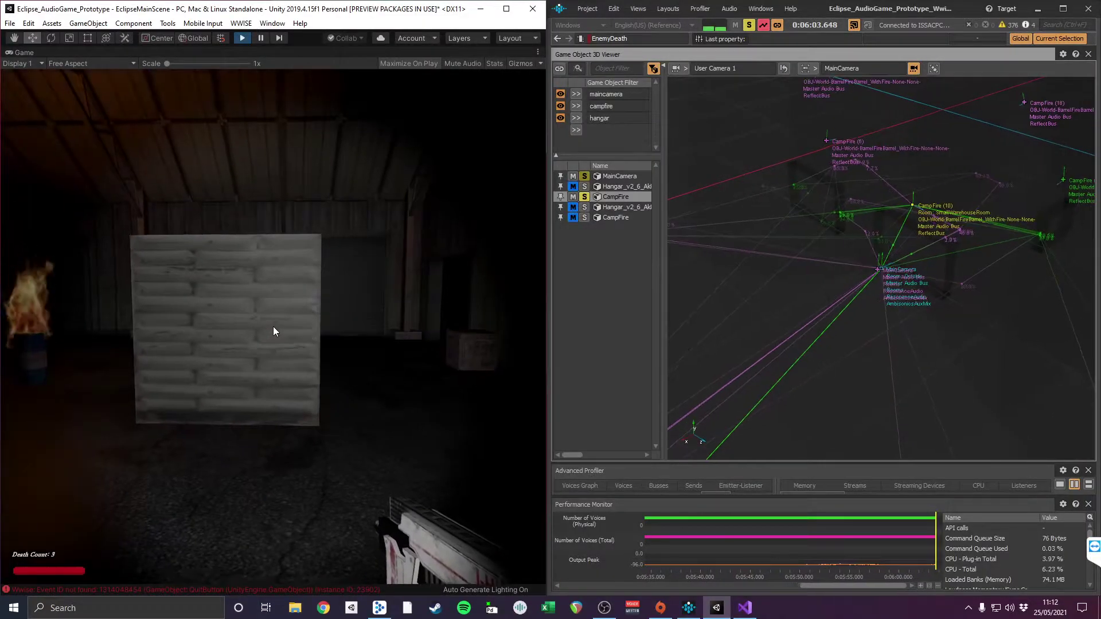
# Step: Play-test in Unity by moving around outside the hangar past the barrel stacks, observing the CampFire sound paths in Wwise's Game Object 3D Viewer
pyautogui.press('s')
pyautogui.press('a')
pyautogui.press('a')
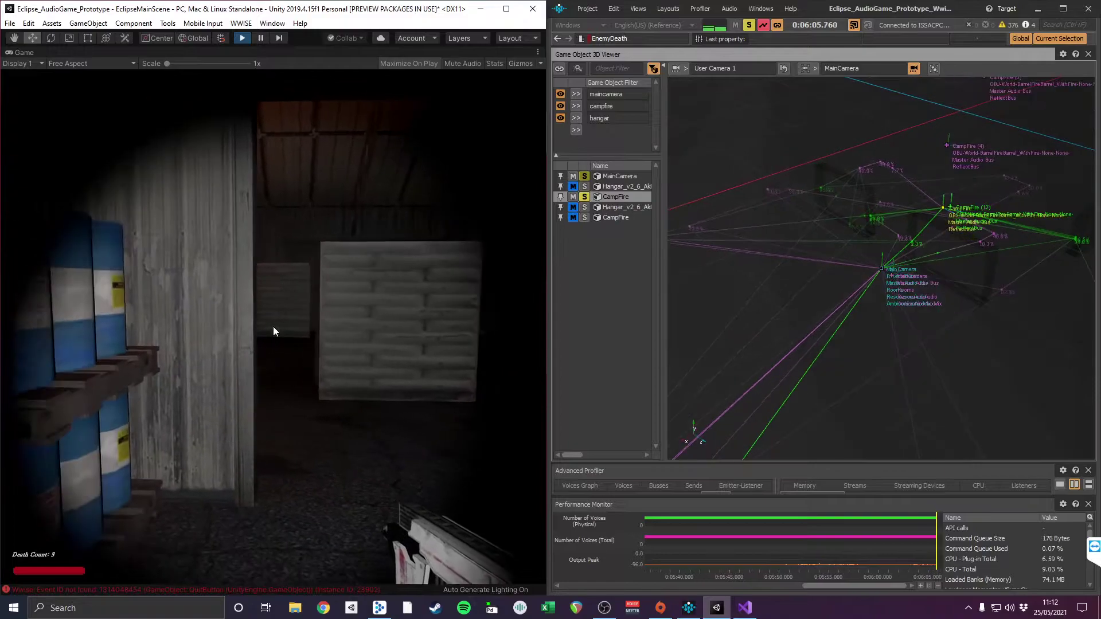
pyautogui.press('a')
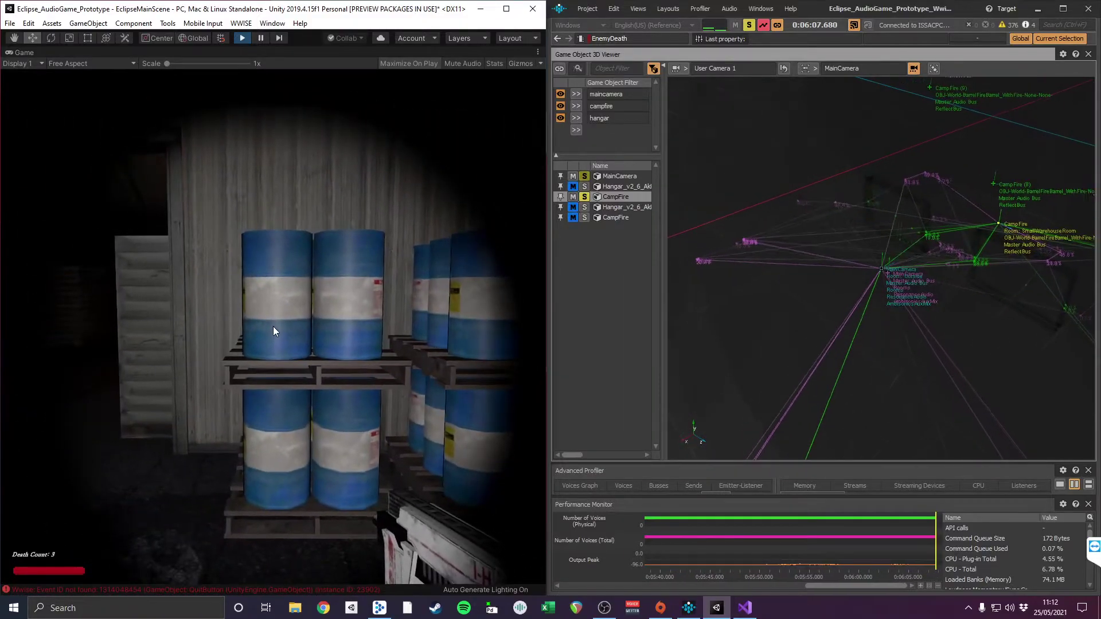
pyautogui.press('d')
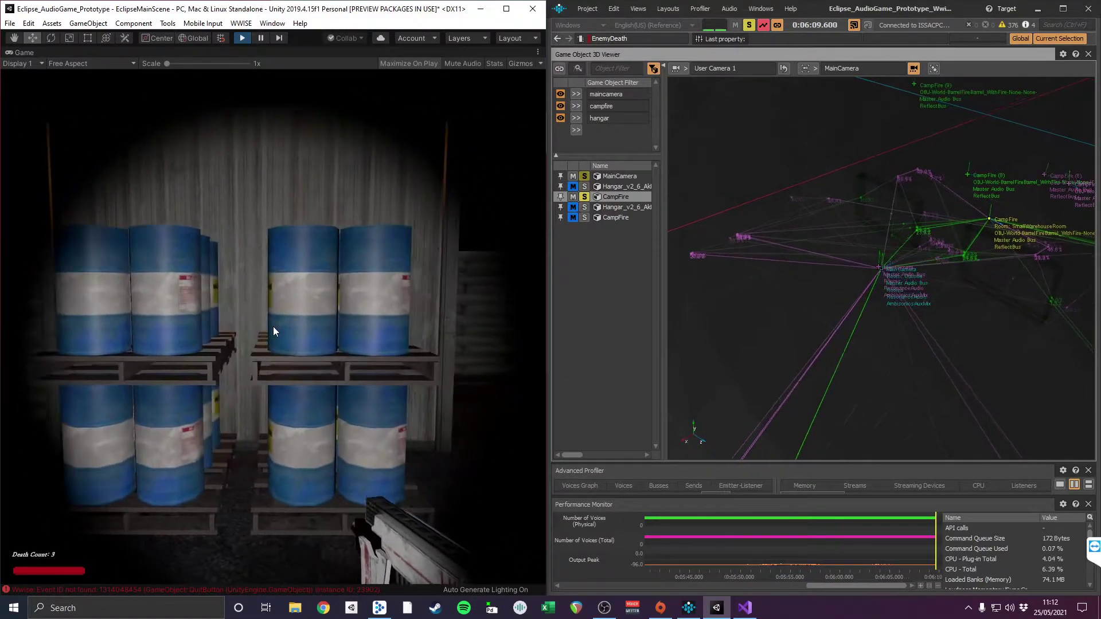
pyautogui.press('w')
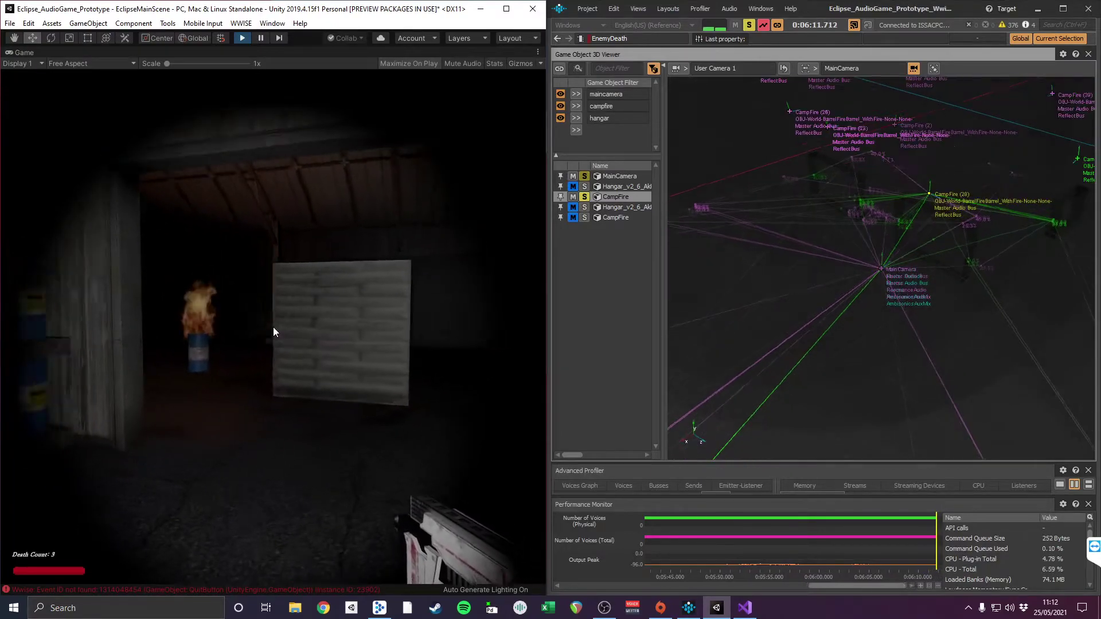
pyautogui.press('a')
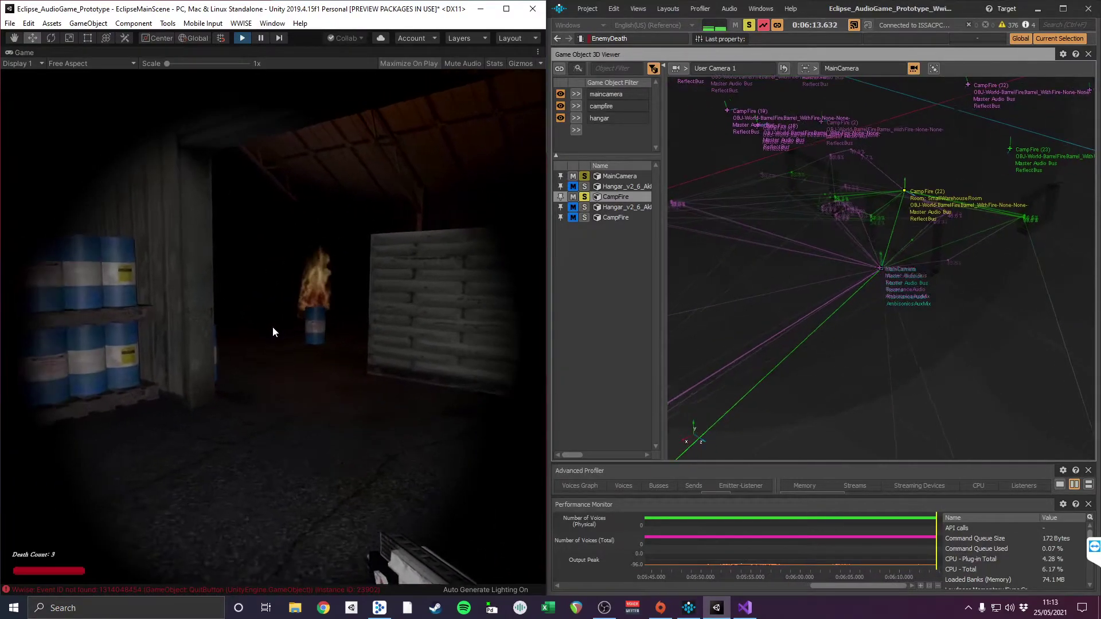
pyautogui.press('a')
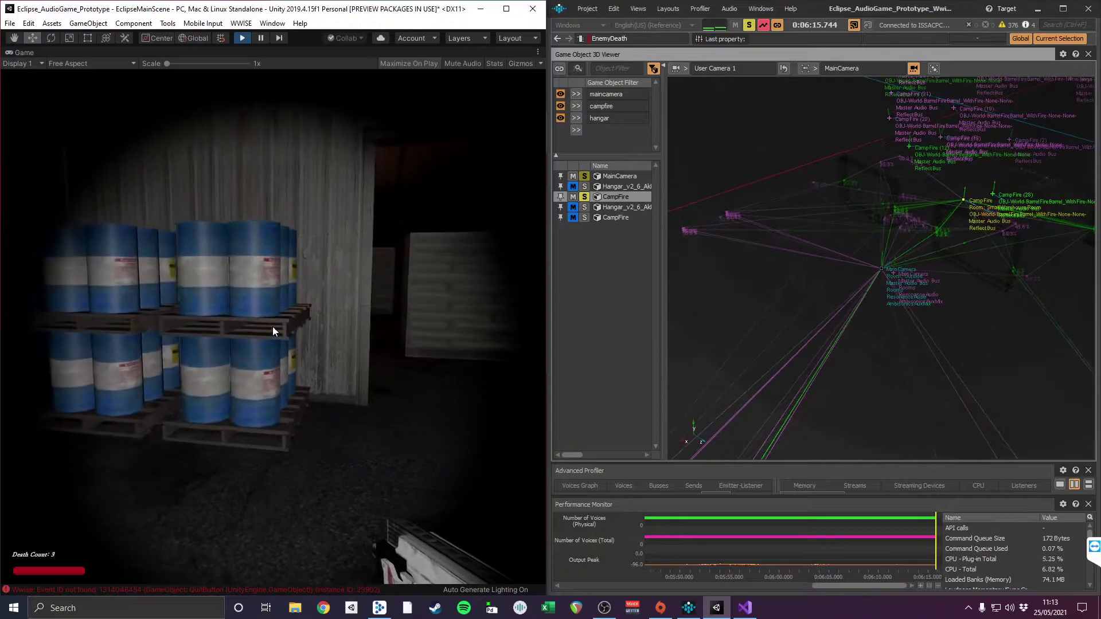
pyautogui.press('a')
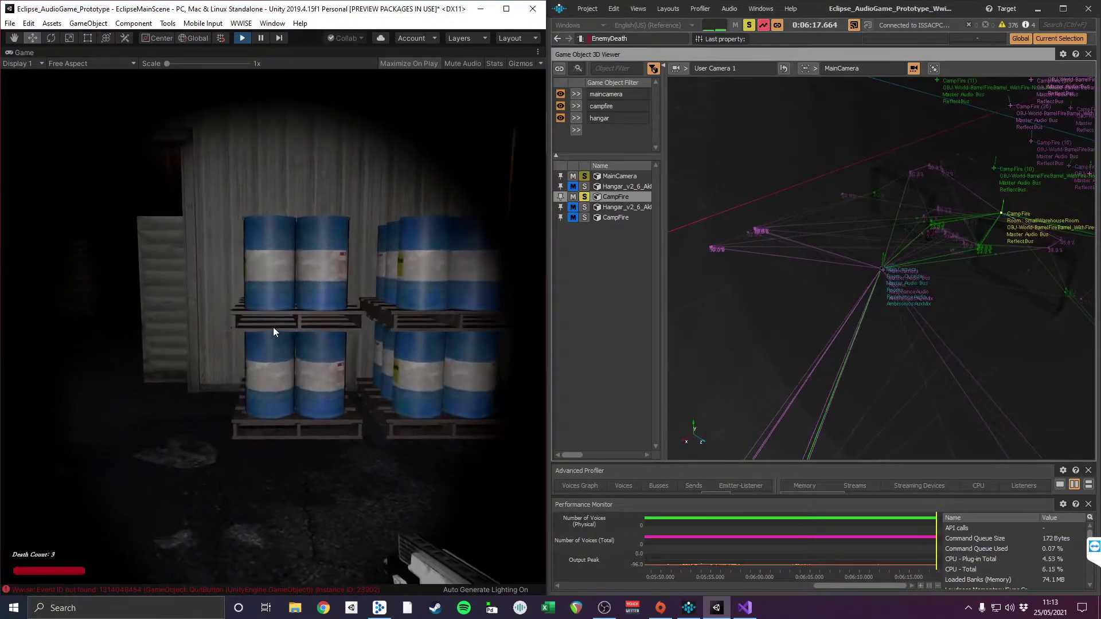
pyautogui.press('a')
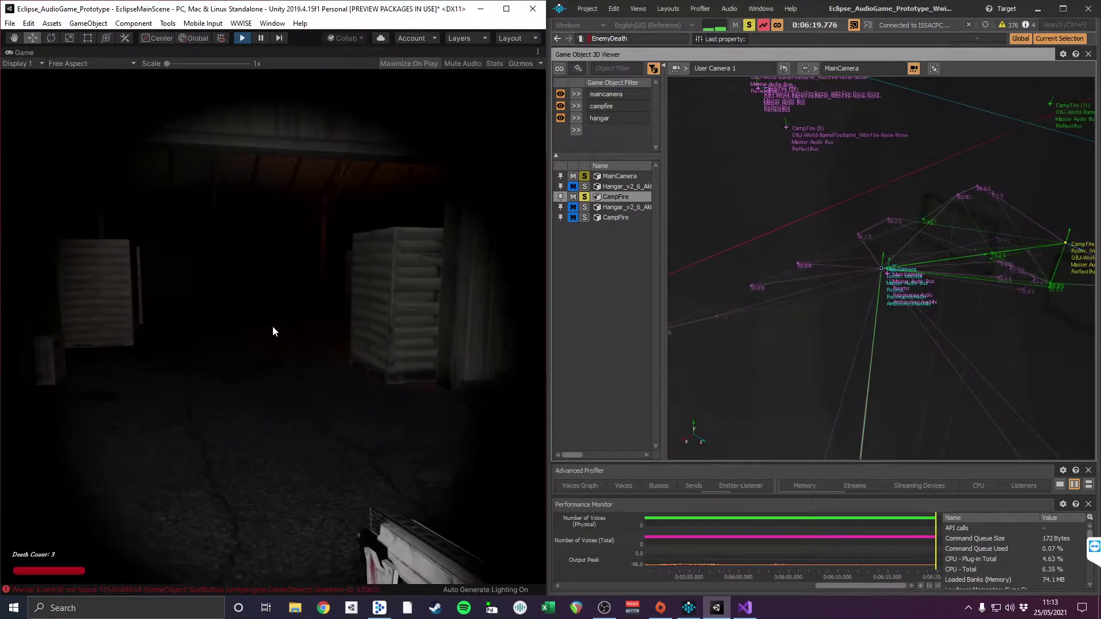
# Step: Walk into the hangar up to the burning barrel and look around, observing the emitter and listener paths in the 3D viewer
pyautogui.press('w')
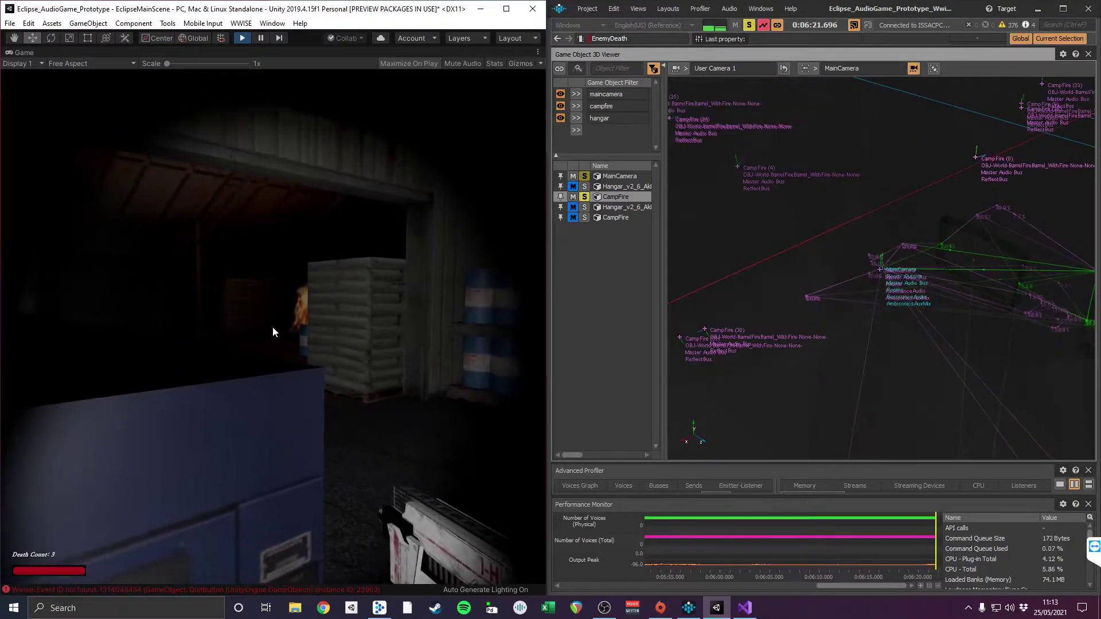
pyautogui.press('w')
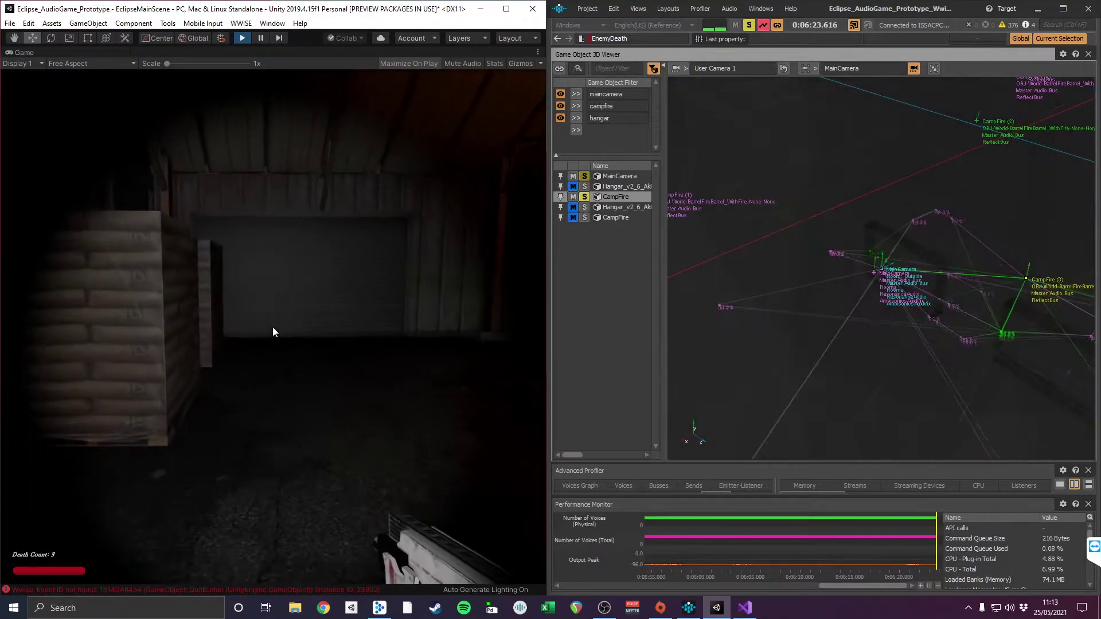
pyautogui.press('d')
pyautogui.press('w')
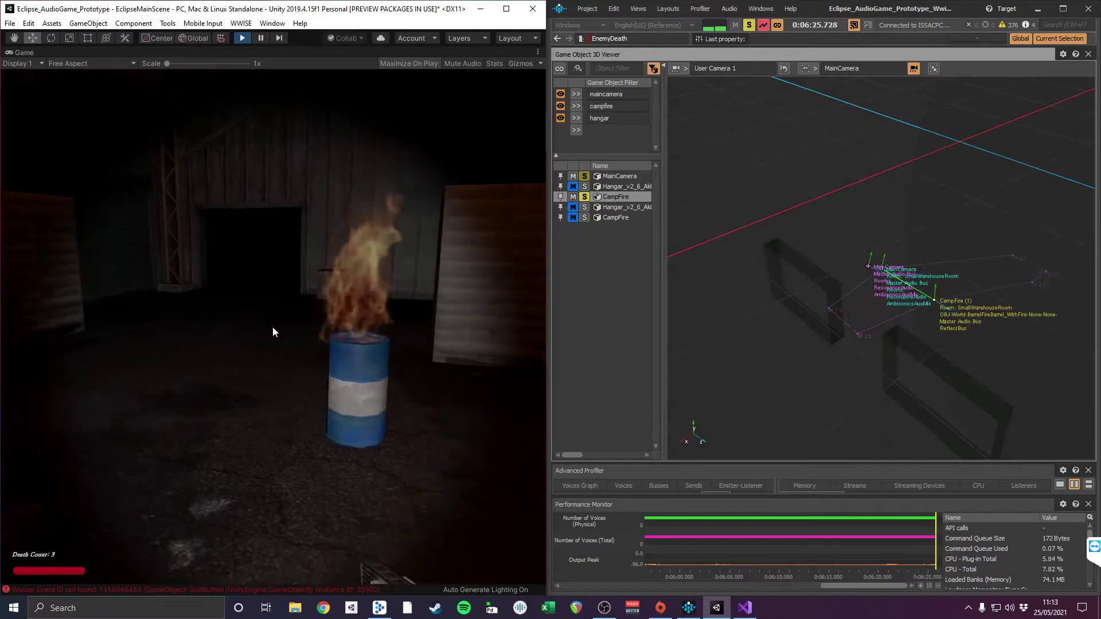
pyautogui.press('w')
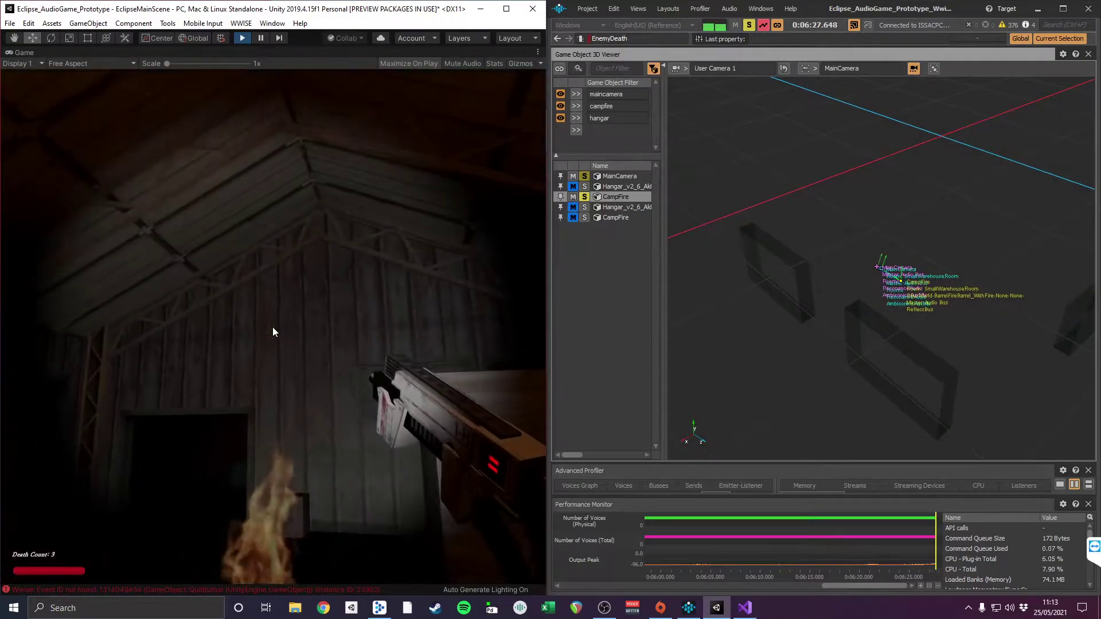
pyautogui.press('w')
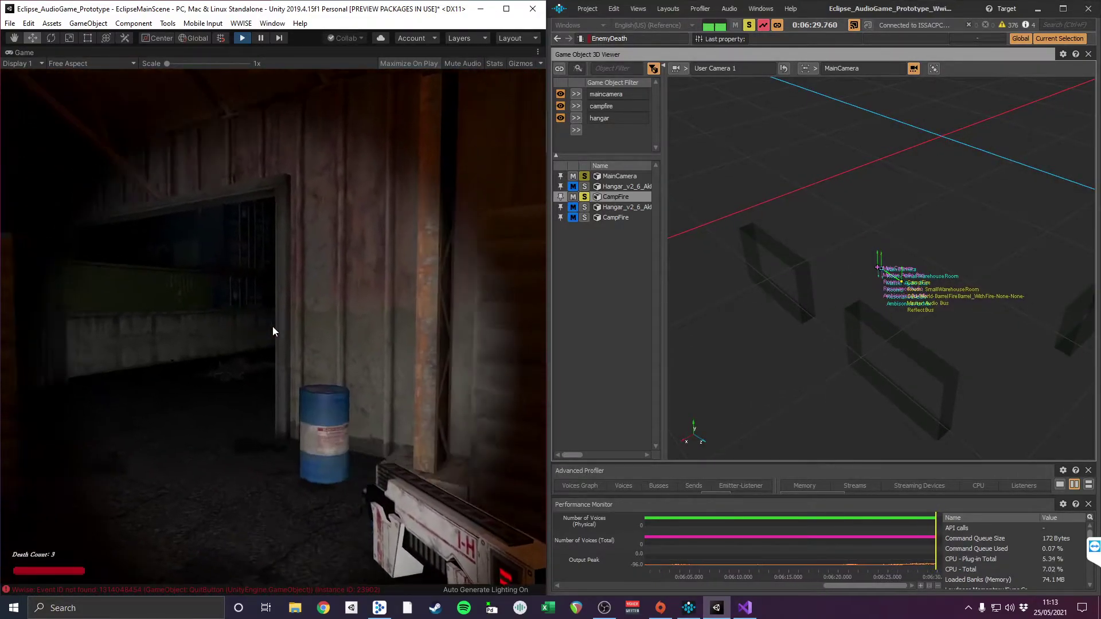
pyautogui.press('w')
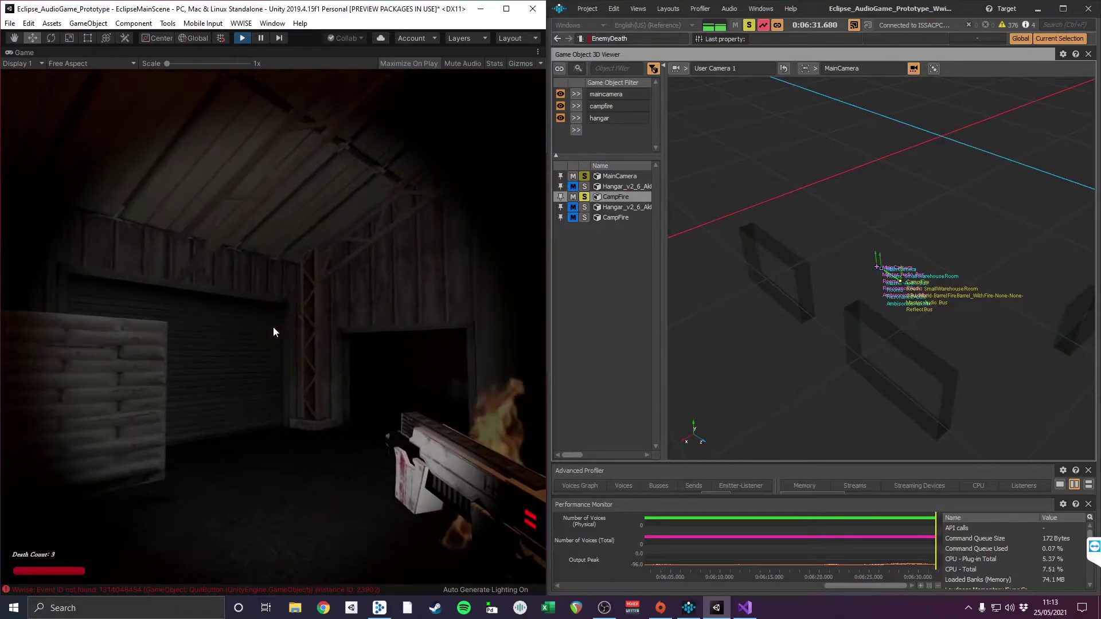
pyautogui.press('w')
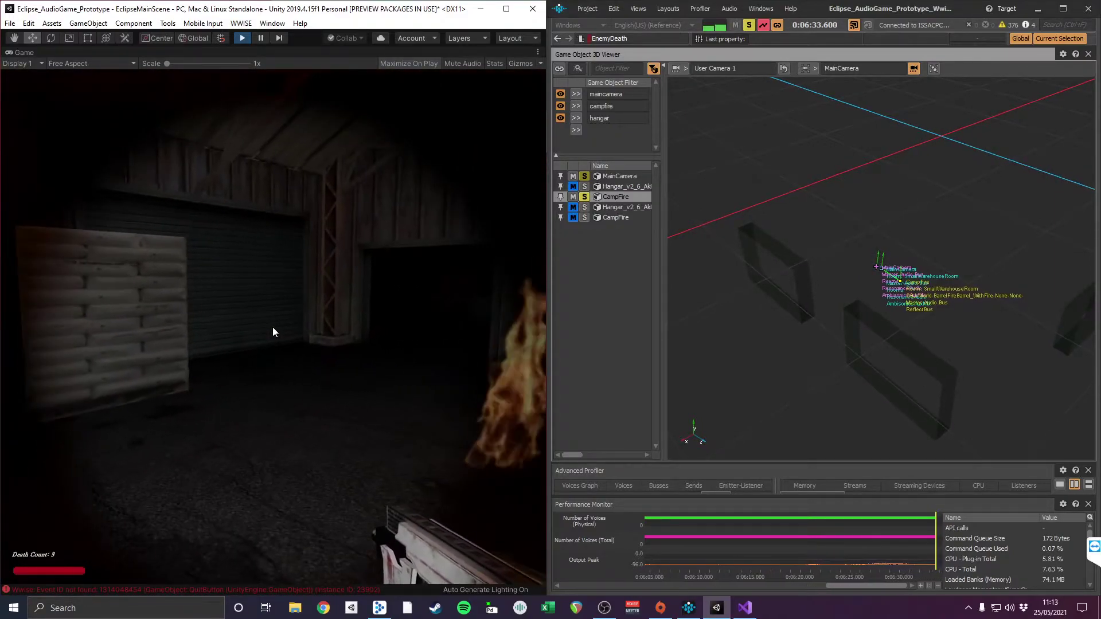
# Step: Leave the hangar and view the burning barrel from outside its openings, observing how the sound paths bend, then release the game view
pyautogui.press('w')
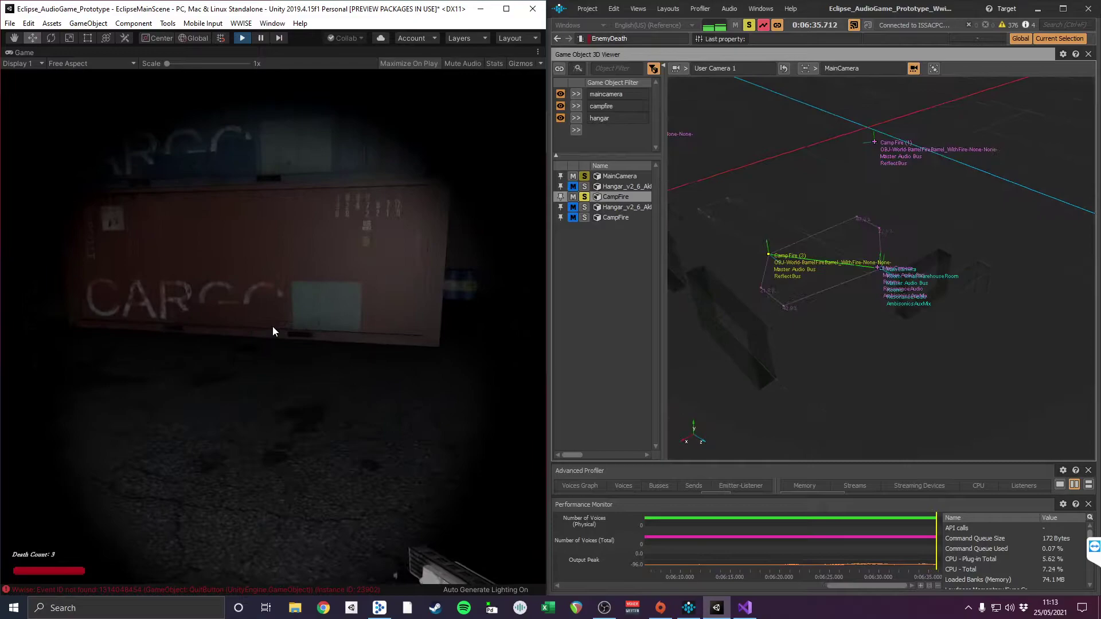
pyautogui.press('w')
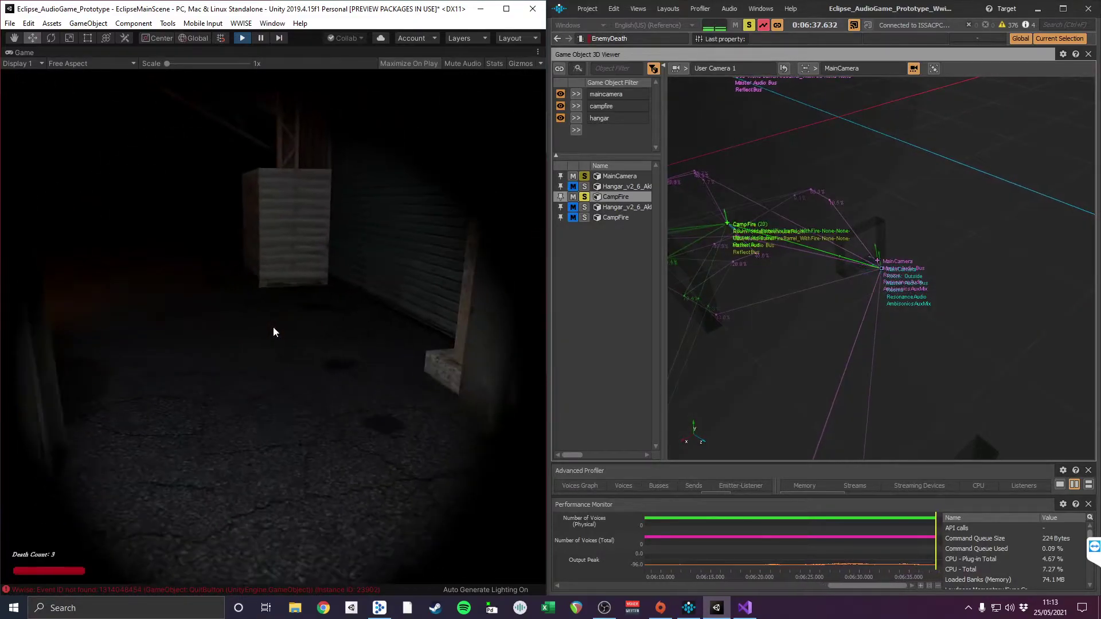
pyautogui.press('w')
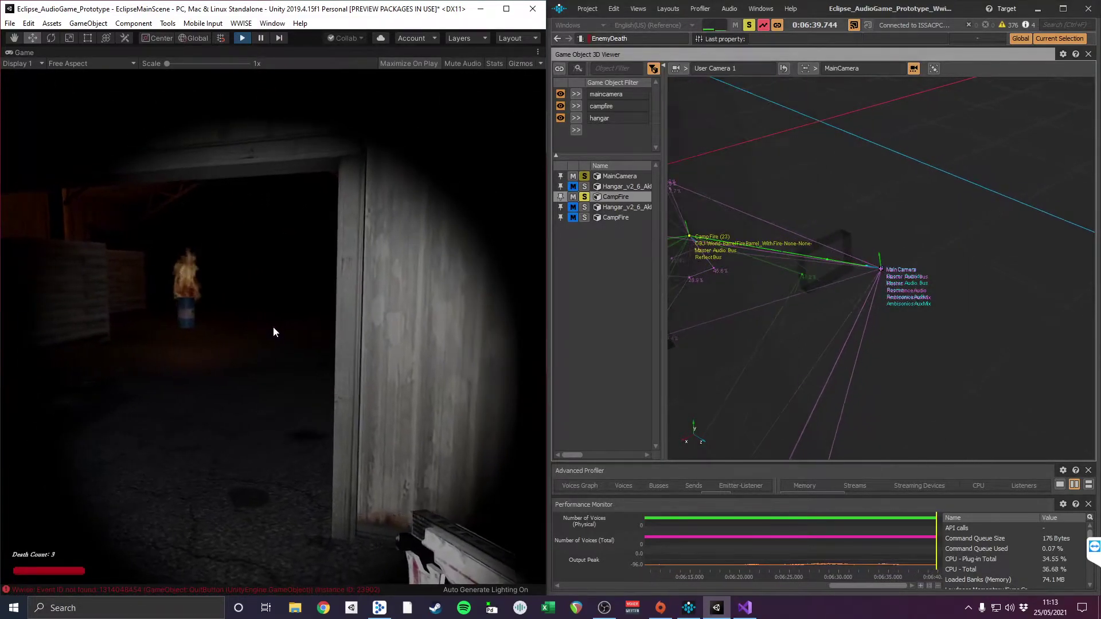
pyautogui.press('w')
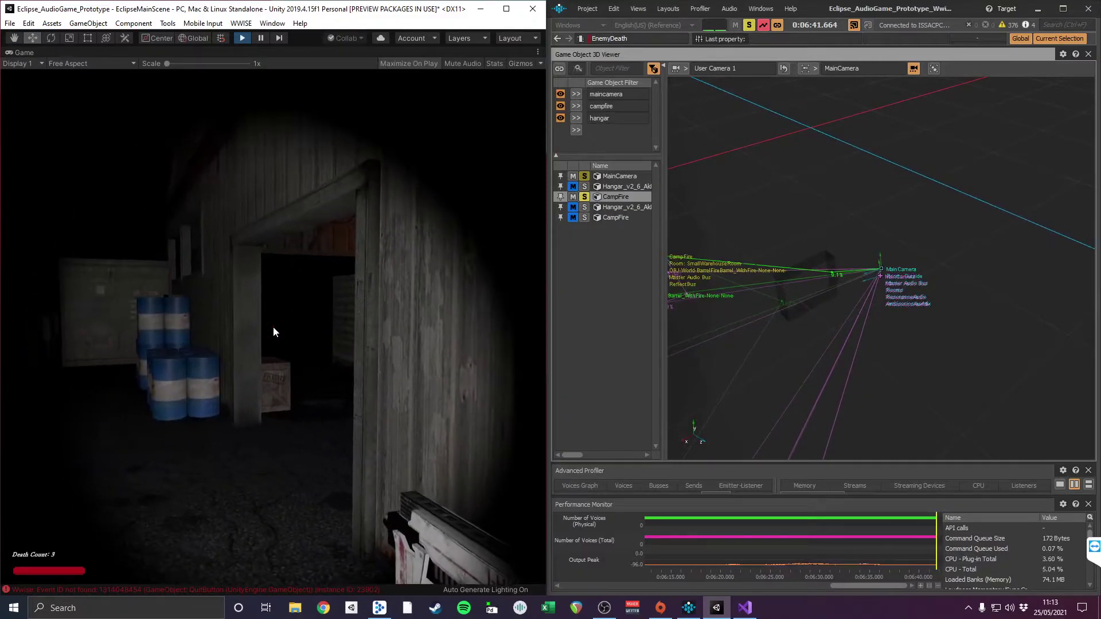
pyautogui.press('a')
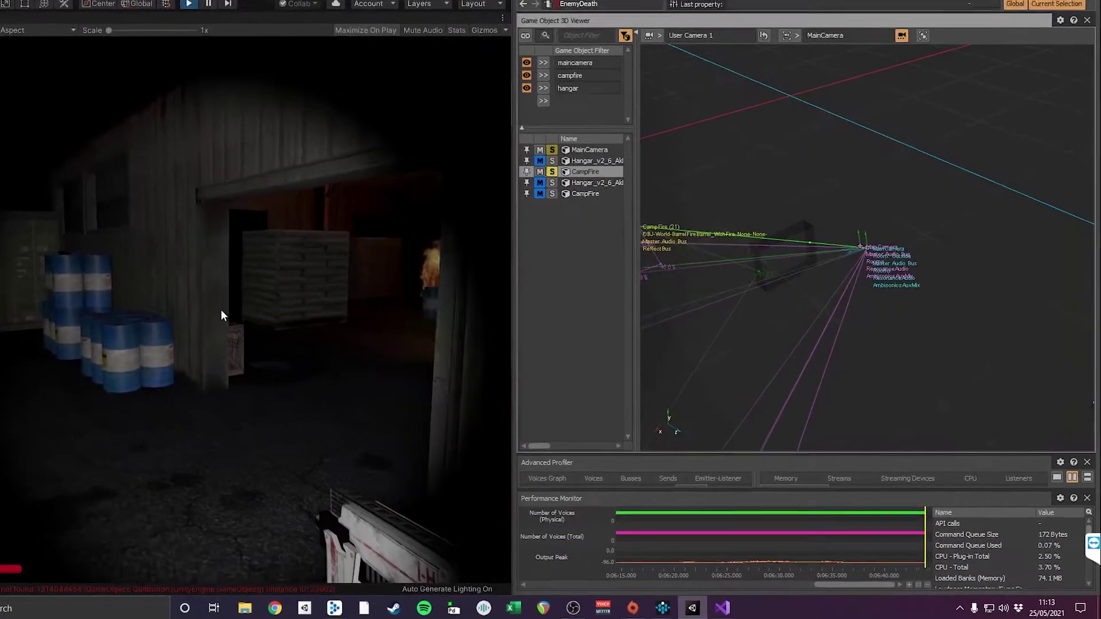
pyautogui.press('w')
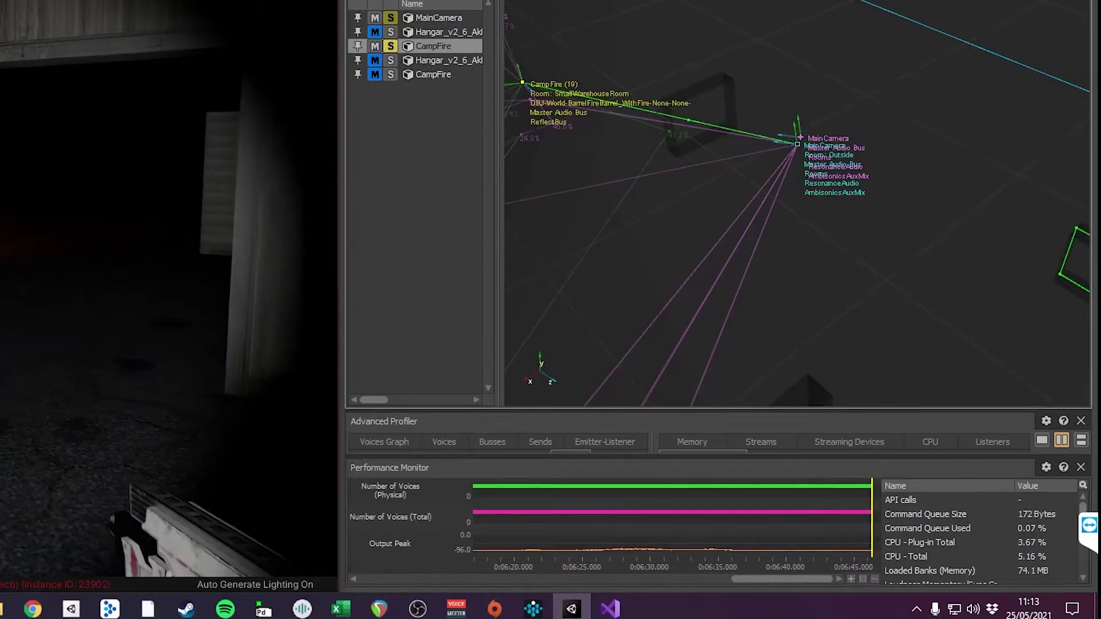
pyautogui.press('Escape')
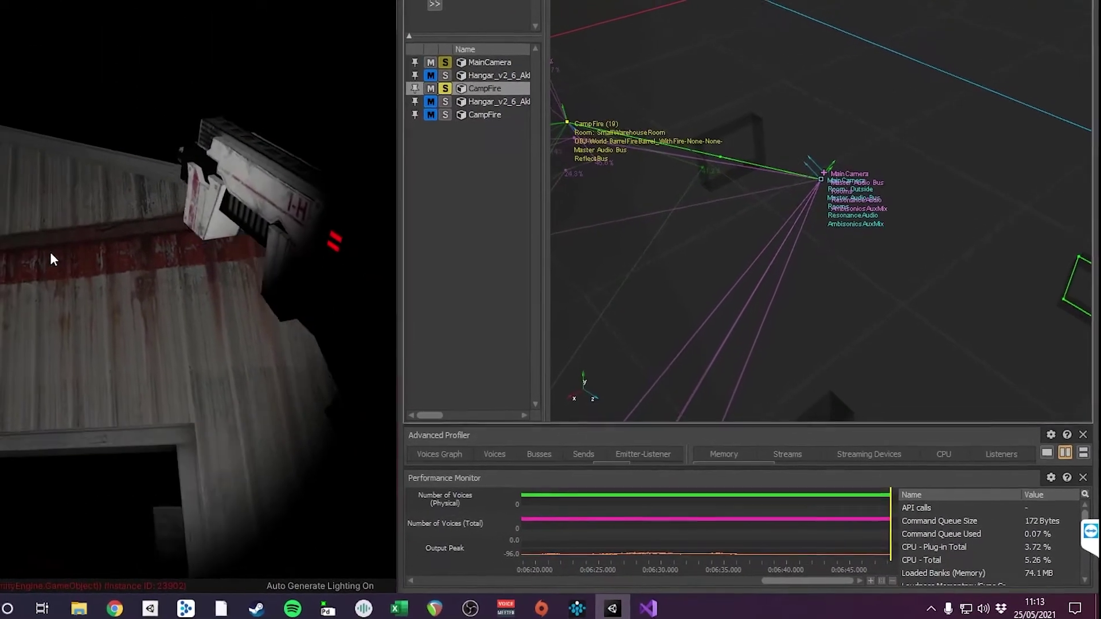
pyautogui.press('w')
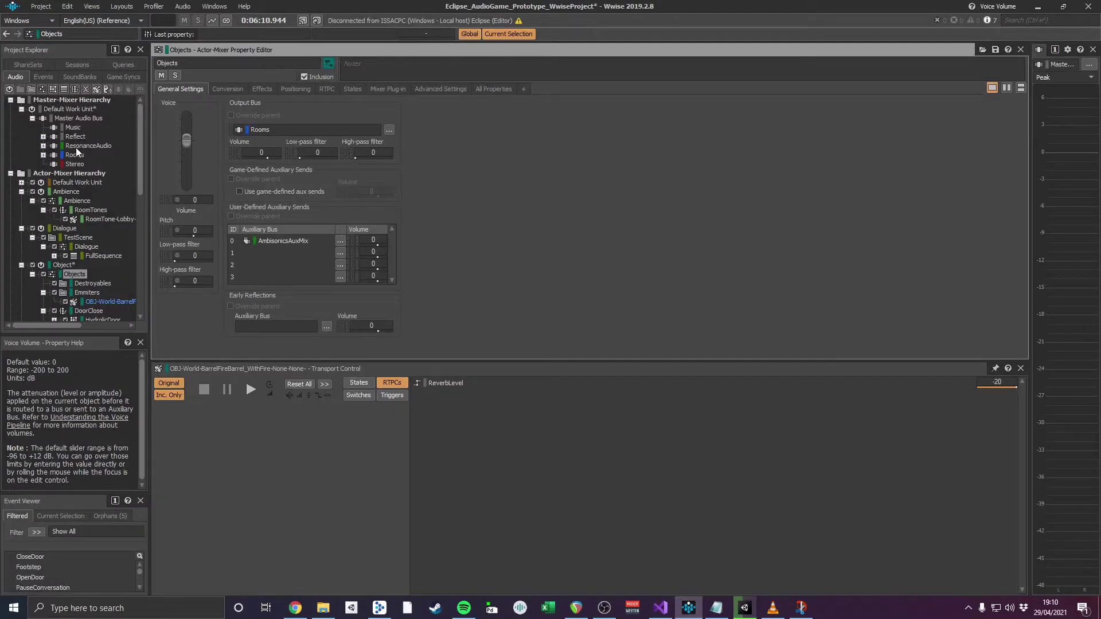
# Step: In Wwise, inspect the Wwise Reflect effect's curves and settings on the ReflectBus auxiliary bus, then close its editor
pyautogui.doubleClick(62, 137)
pyautogui.click(92, 146)
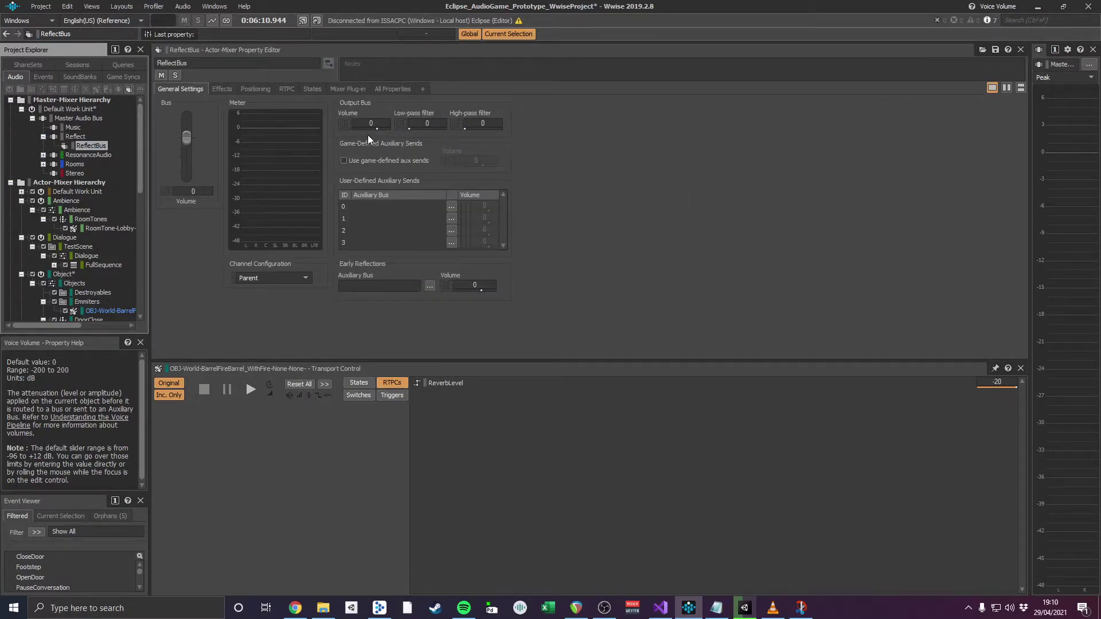
pyautogui.click(220, 88)
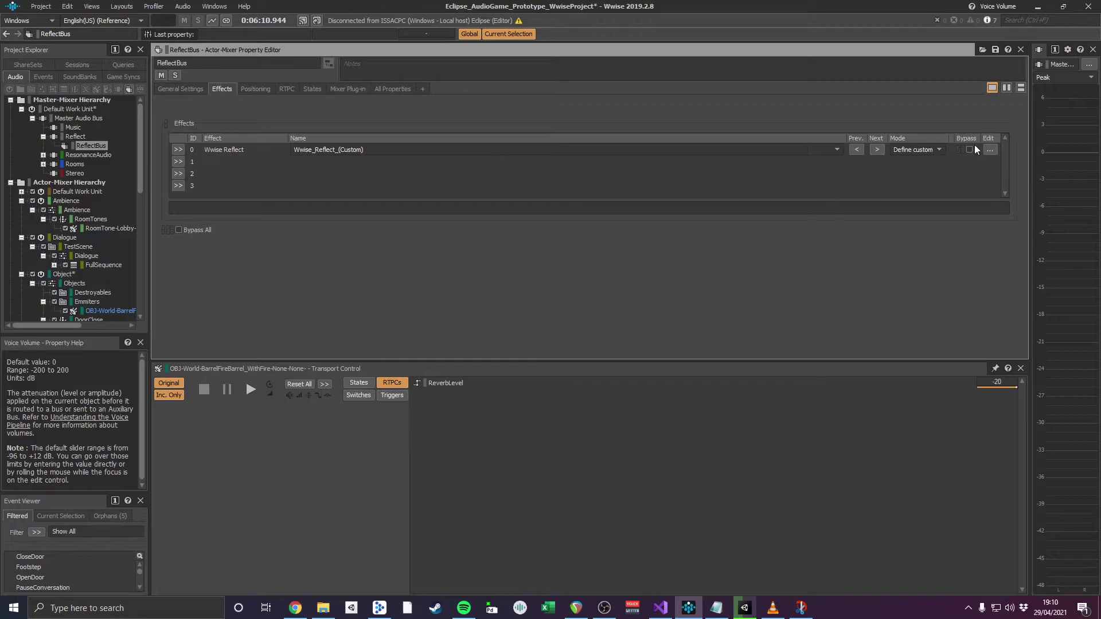
pyautogui.click(989, 150)
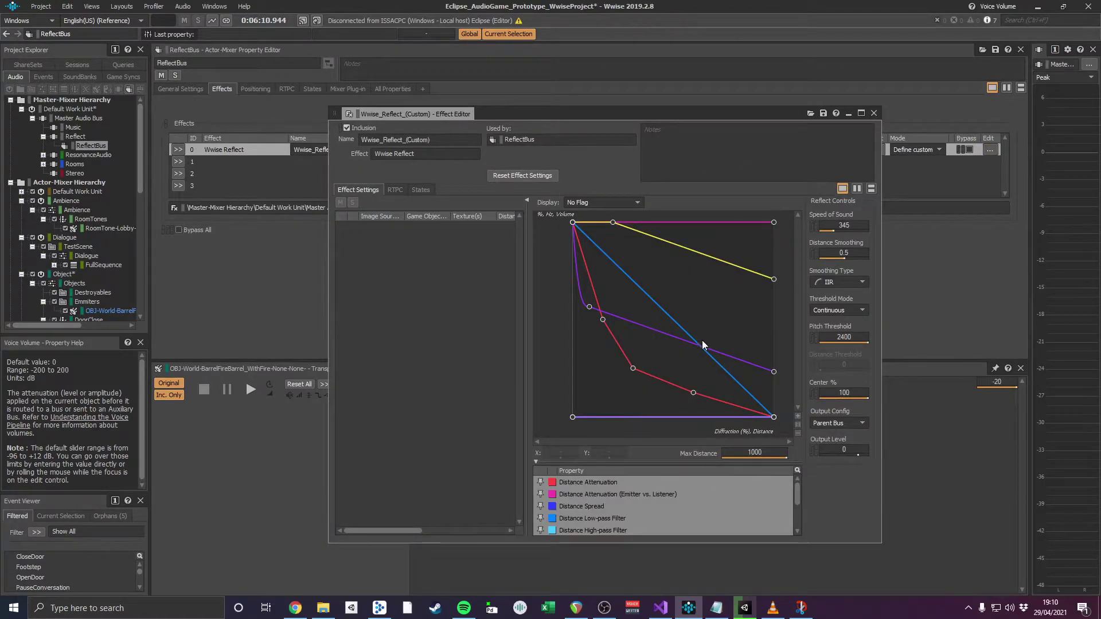
pyautogui.click(875, 113)
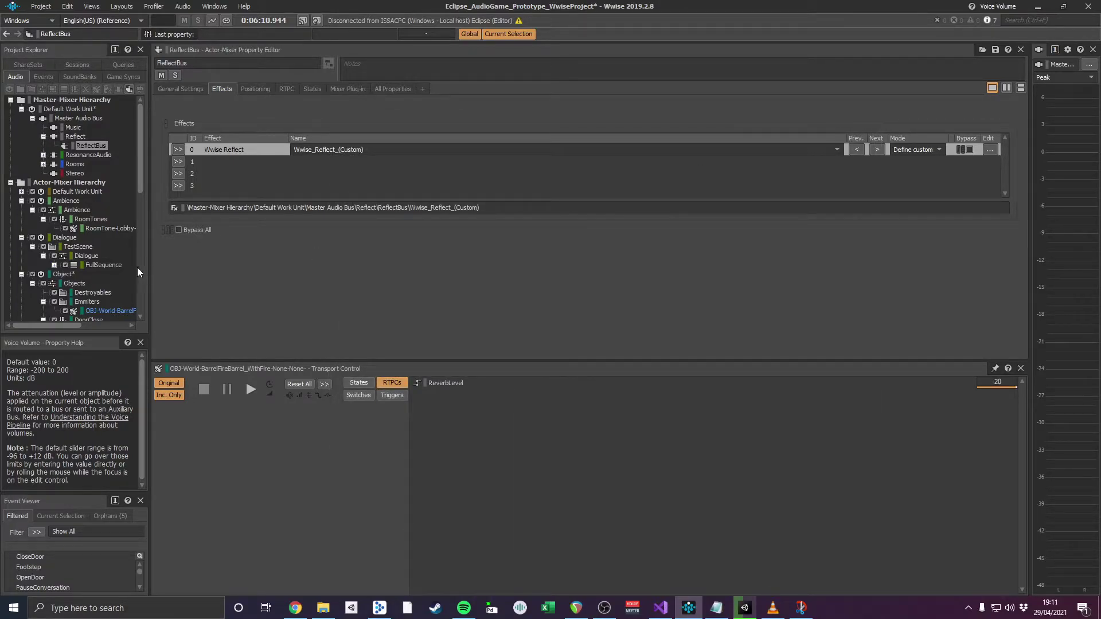
# Step: Assign ReflectBus as the early reflections auxiliary bus of the Objects actor-mixer
pyautogui.click(64, 284)
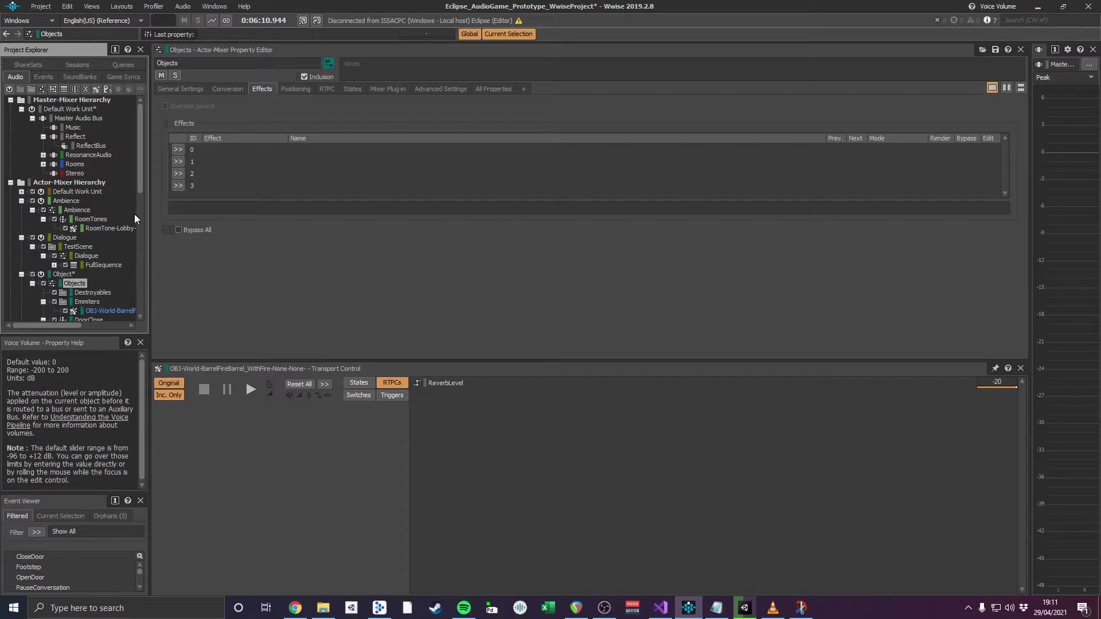
pyautogui.click(178, 90)
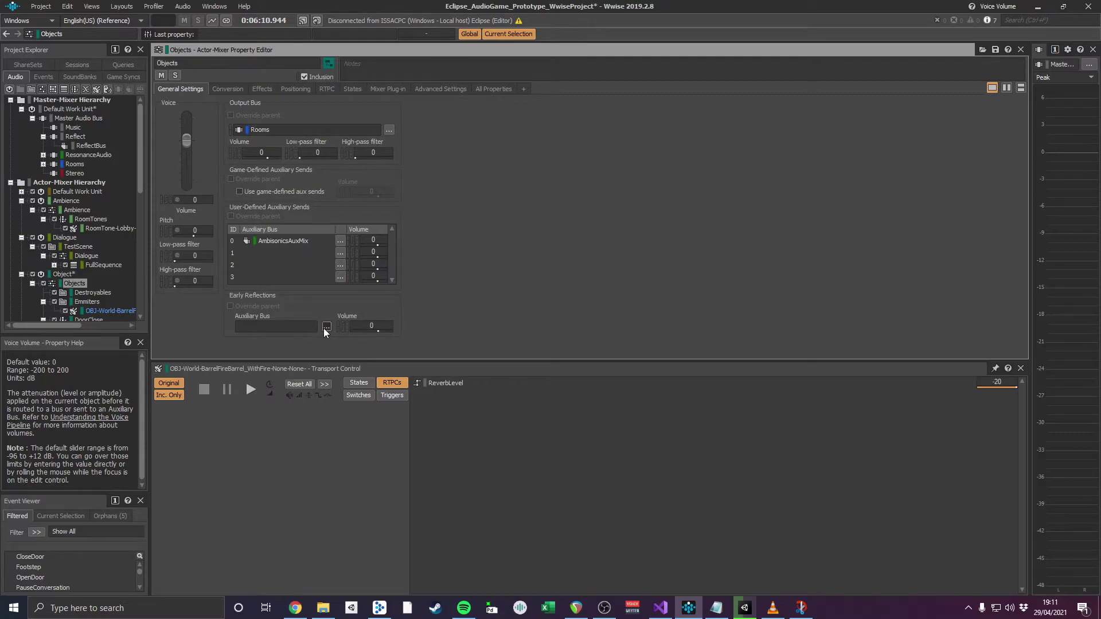
pyautogui.click(325, 327)
pyautogui.click(456, 247)
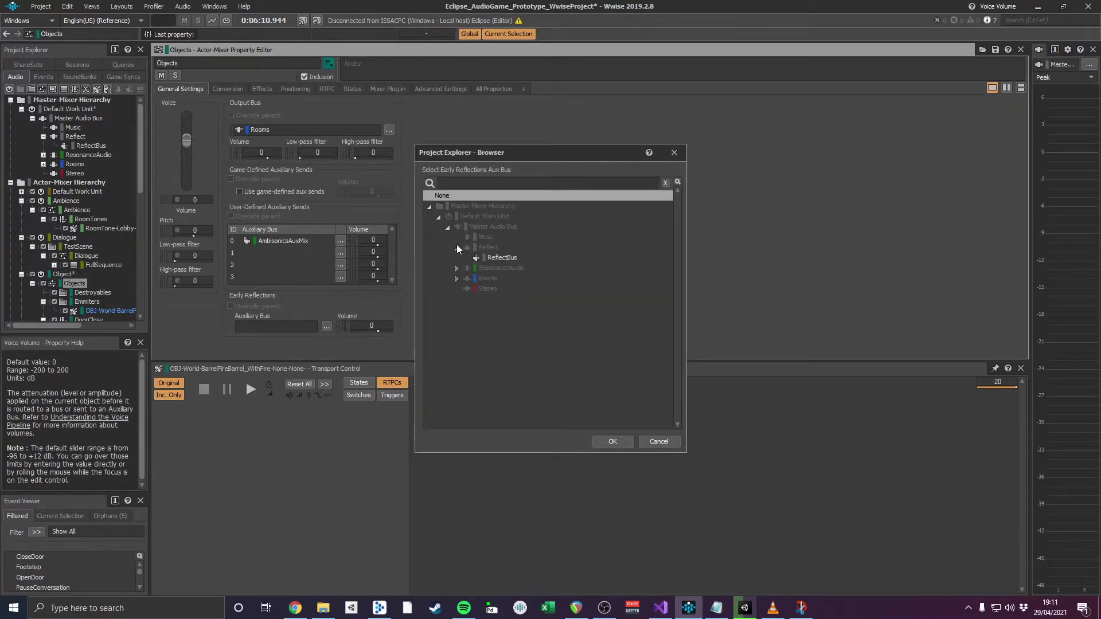
pyautogui.click(494, 256)
pyautogui.click(605, 442)
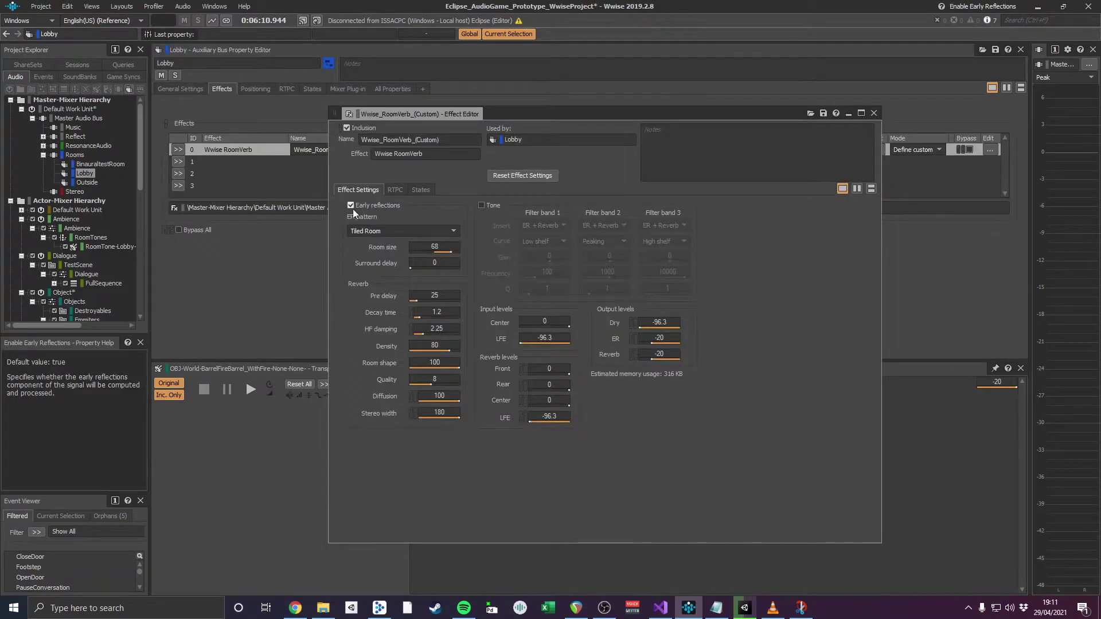
# Step: Disable early reflections in the Wwise RoomVerb effect on the Lobby auxiliary bus
pyautogui.click(350, 205)
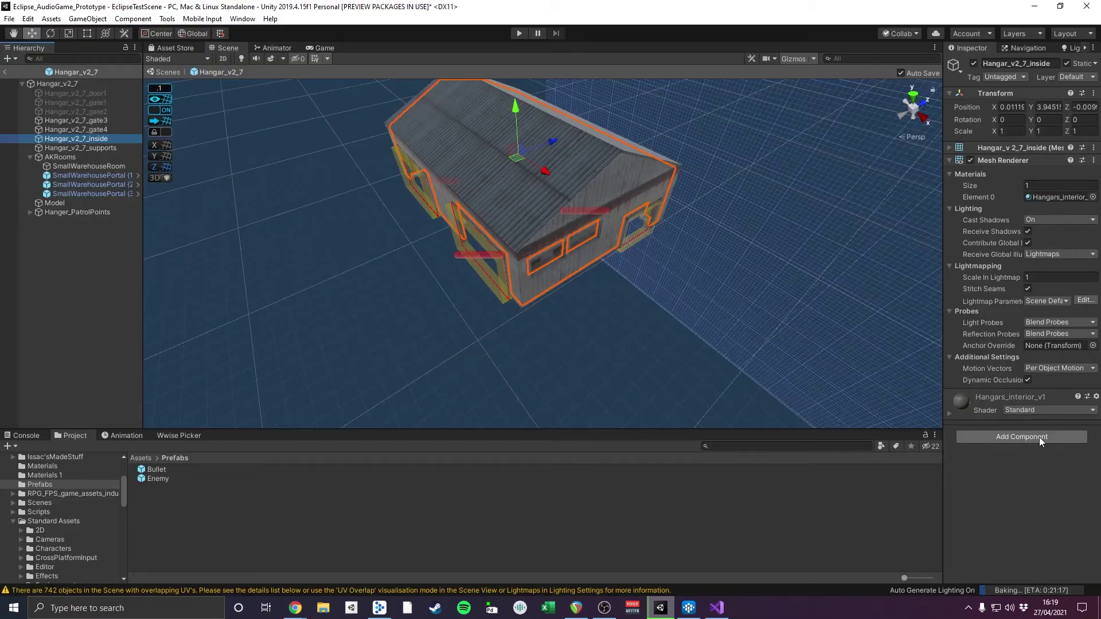
# Step: Add an AkSurfaceReflector component to the Hangar_v2_7_inside object in the hangar prefab
pyautogui.click(1039, 440)
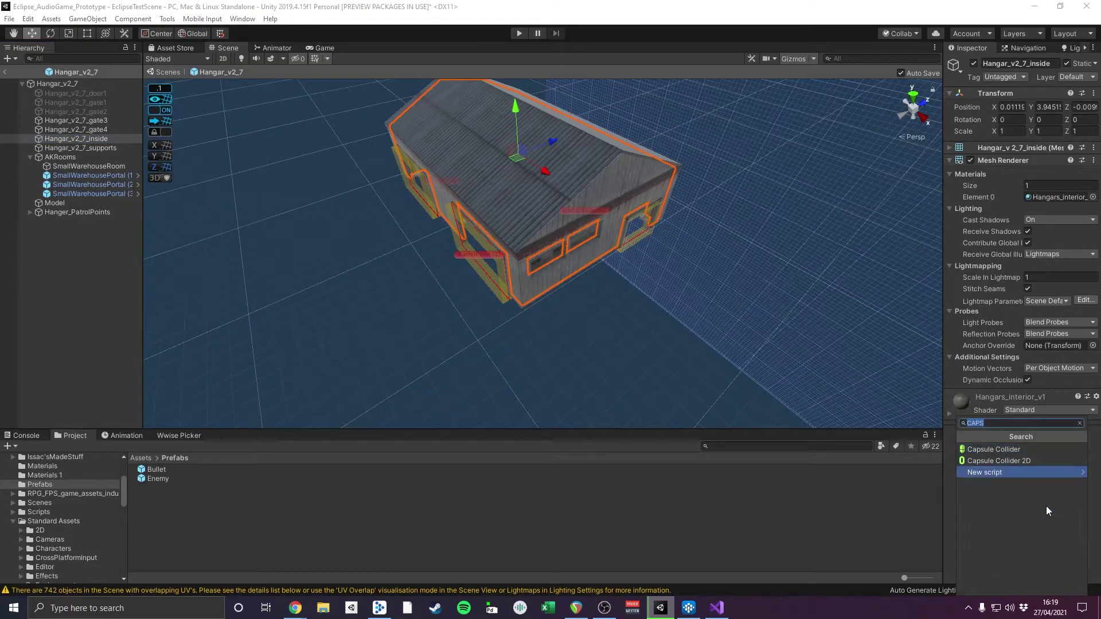
pyautogui.press('BackSpace')
pyautogui.write('surface')
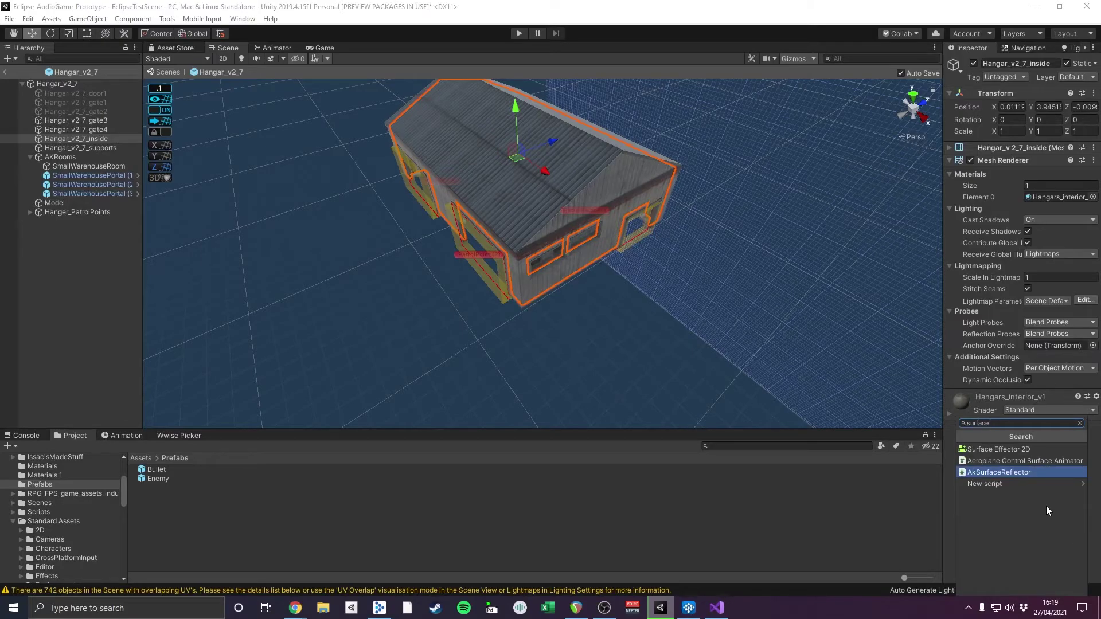
pyautogui.click(1015, 472)
# Step: Set the surface reflector's mesh to Hangar_v2_7_inside
pyautogui.click(1092, 408)
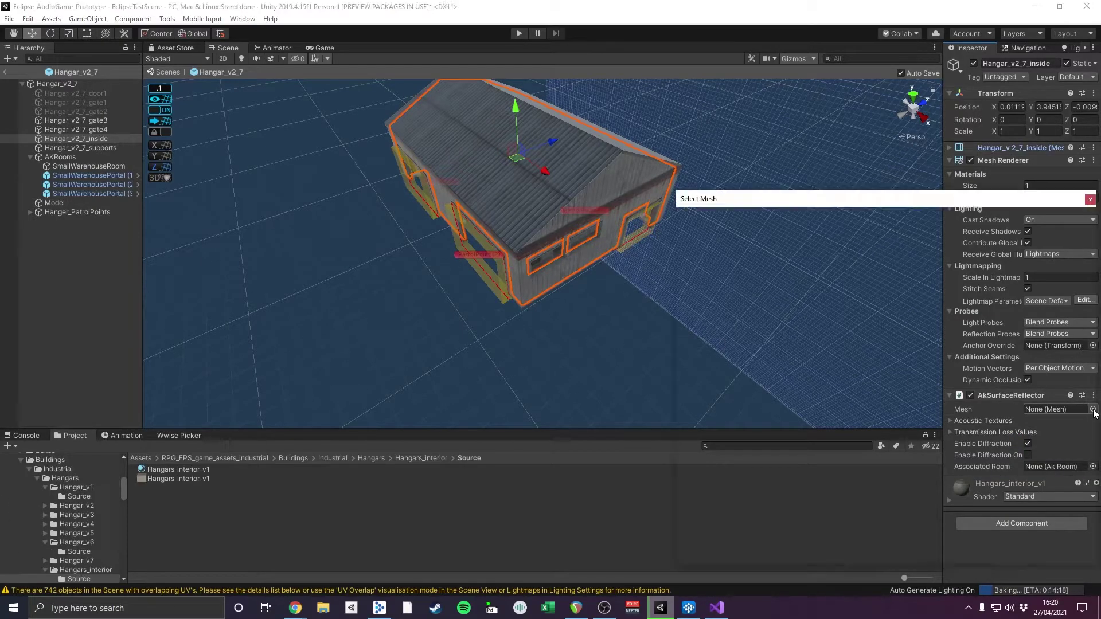
pyautogui.write('inside')
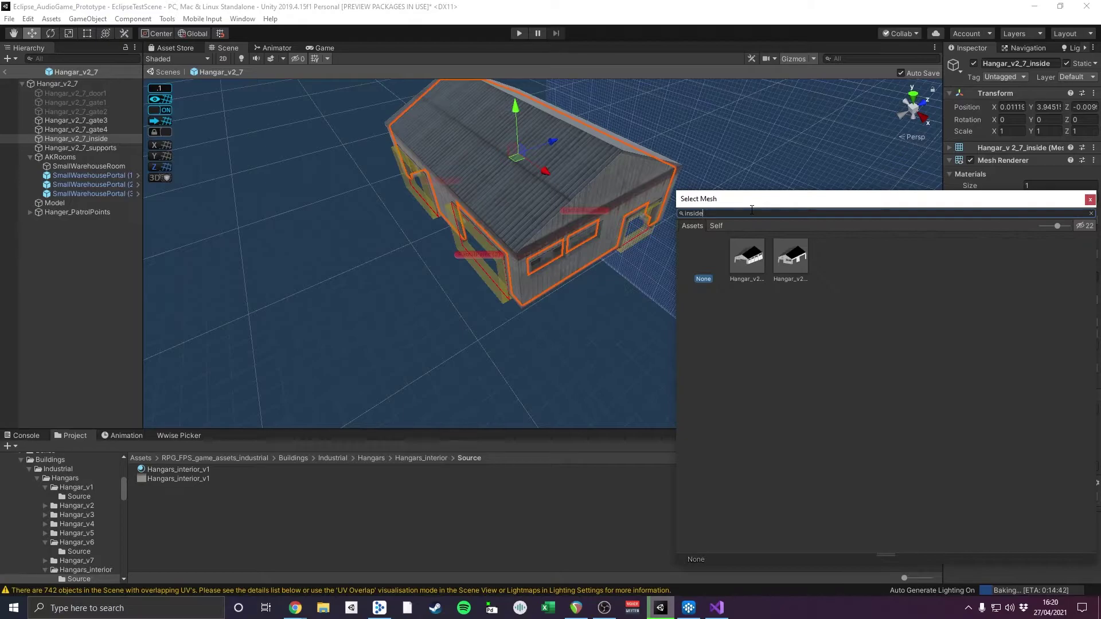
pyautogui.click(793, 260)
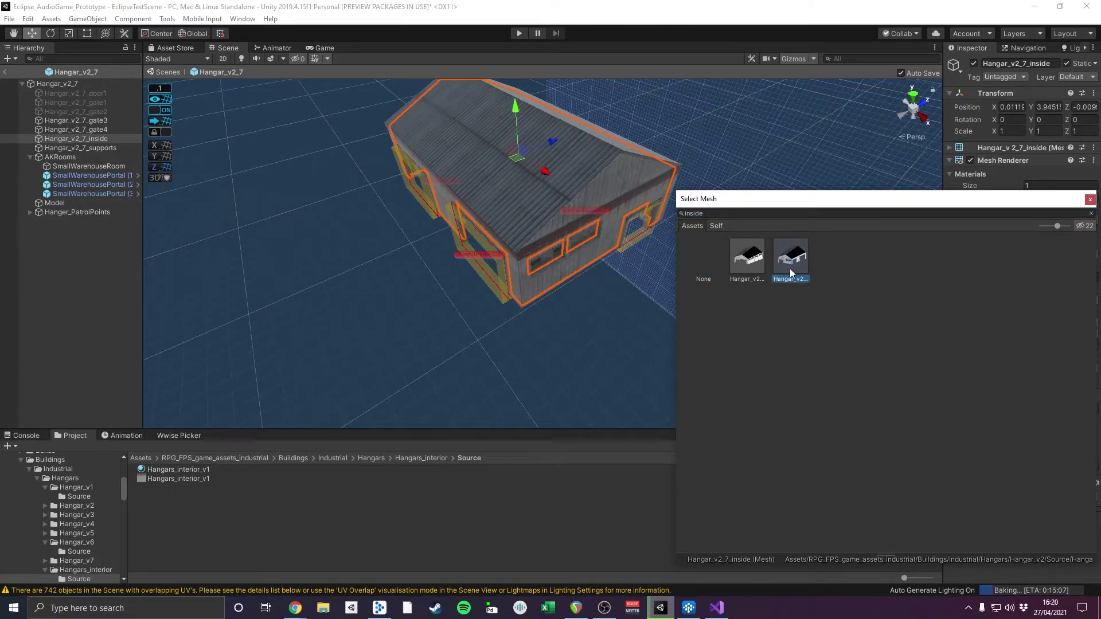
pyautogui.doubleClick(790, 268)
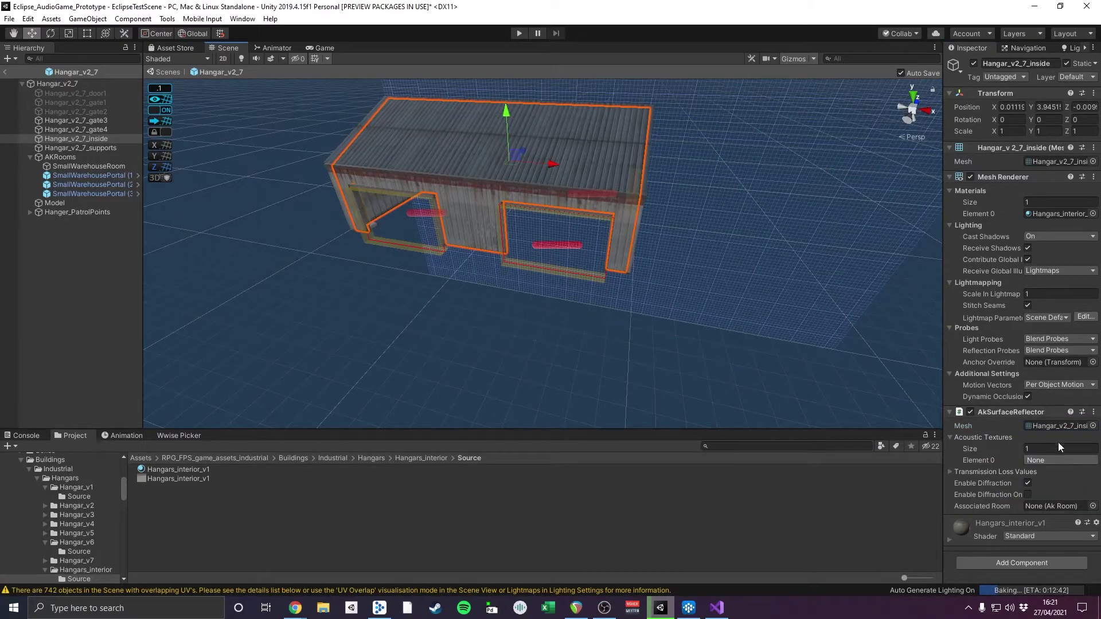
# Step: Browse the factory acoustic textures available for the hangar interior's surface reflector
pyautogui.click(1036, 460)
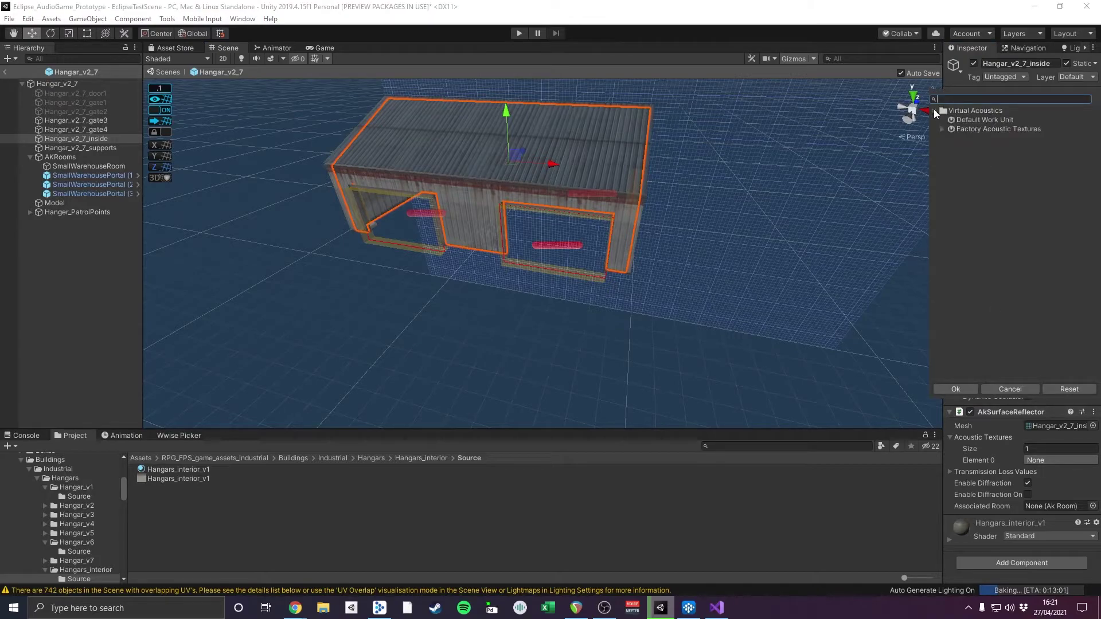
pyautogui.click(941, 129)
pyautogui.click(950, 139)
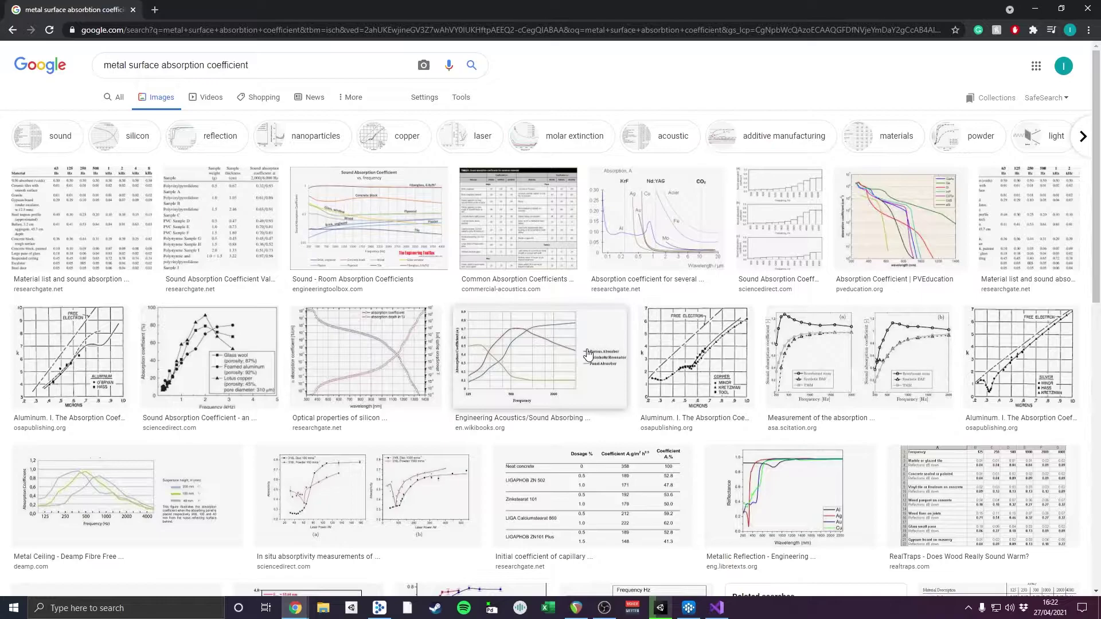
# Step: Consult the room sound absorption coefficient chart in the browser, and raise the Mid Low absorption of Wwise's Sheet_Metal acoustic texture
pyautogui.click(353, 249)
pyautogui.click(536, 155)
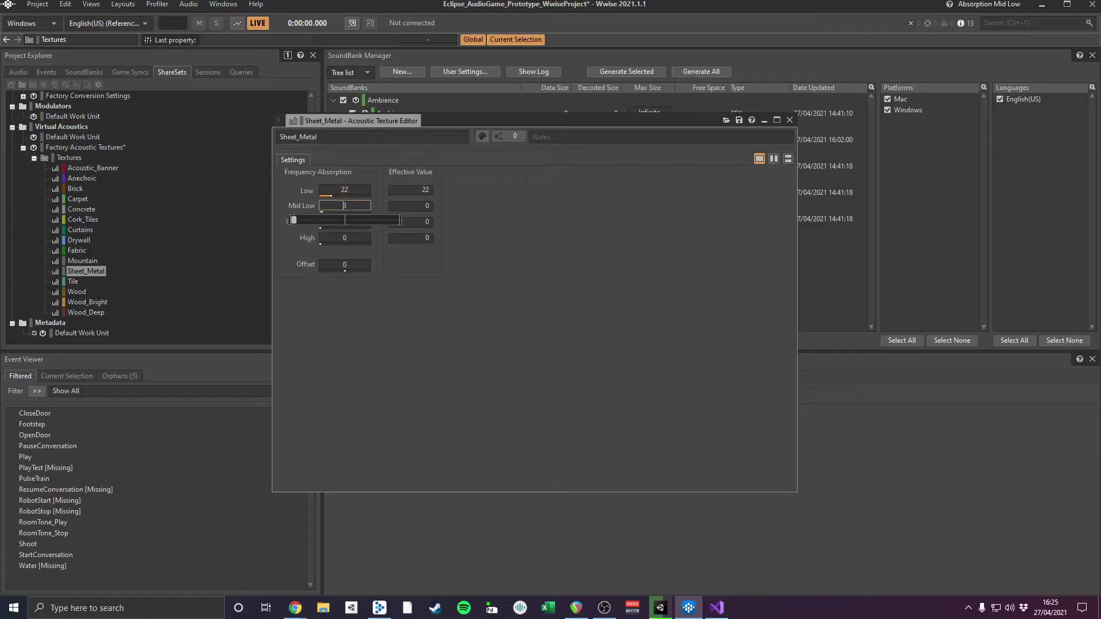
pyautogui.moveTo(293, 220); pyautogui.dragTo(331, 236)
pyautogui.click(788, 119)
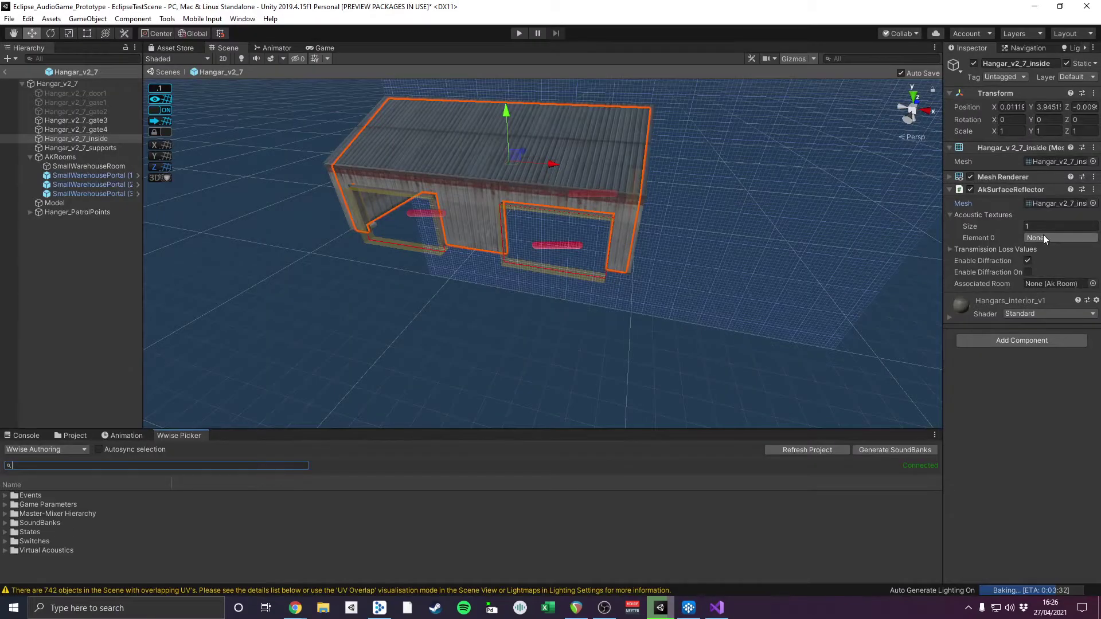
# Step: In Unity, assign the Sheet_Metal acoustic texture to Element 0 of the hangar interior's surface reflector
pyautogui.click(1044, 235)
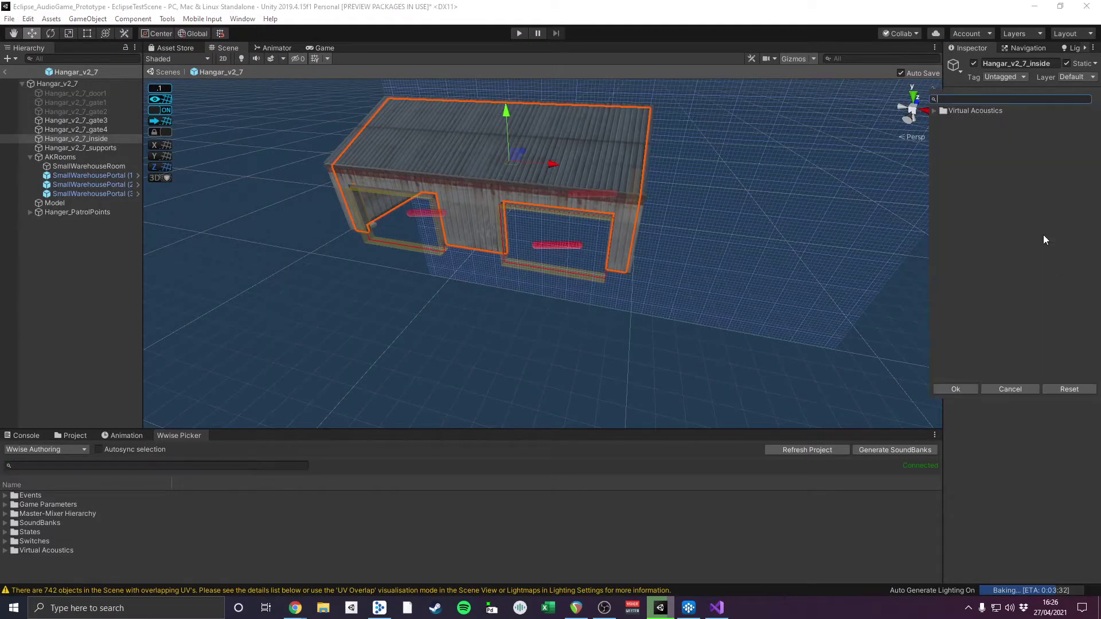
pyautogui.click(935, 109)
pyautogui.click(936, 112)
pyautogui.click(951, 139)
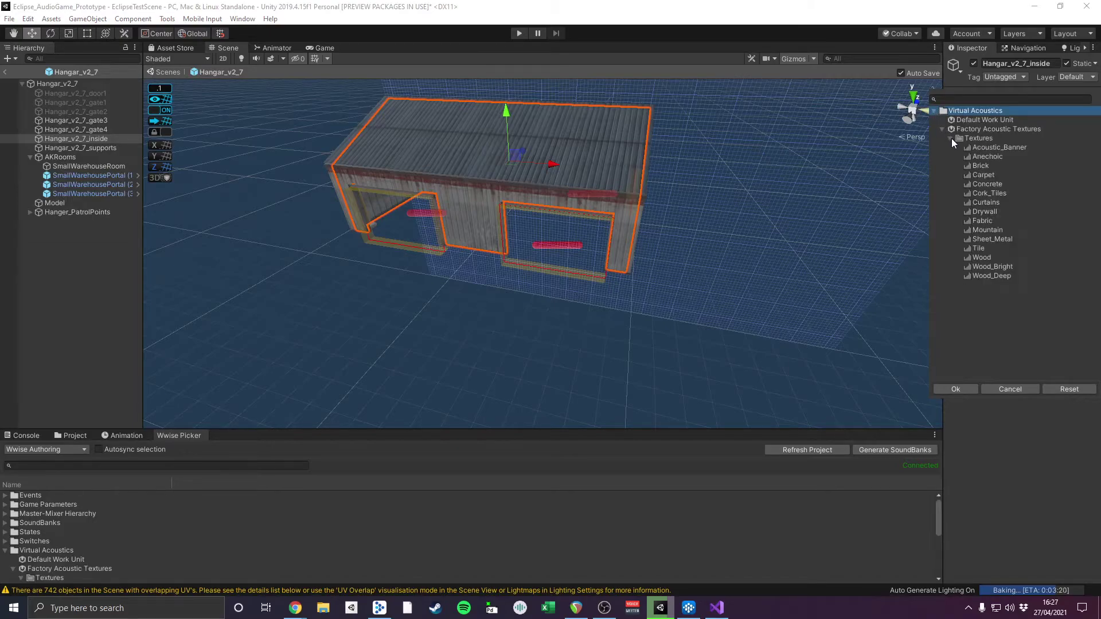
pyautogui.click(979, 240)
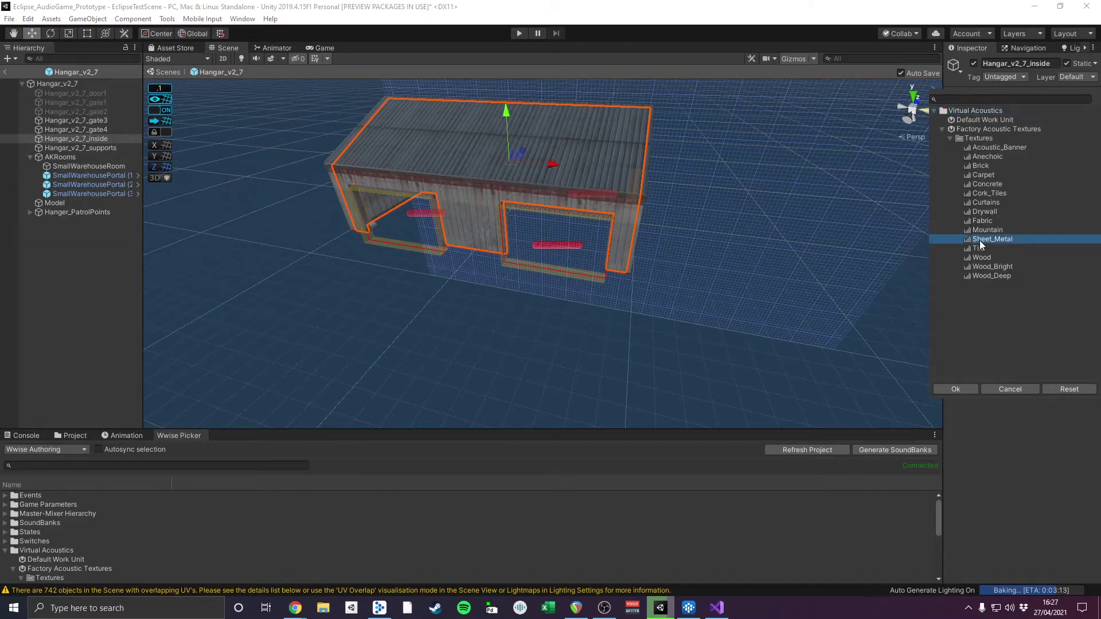
pyautogui.click(961, 389)
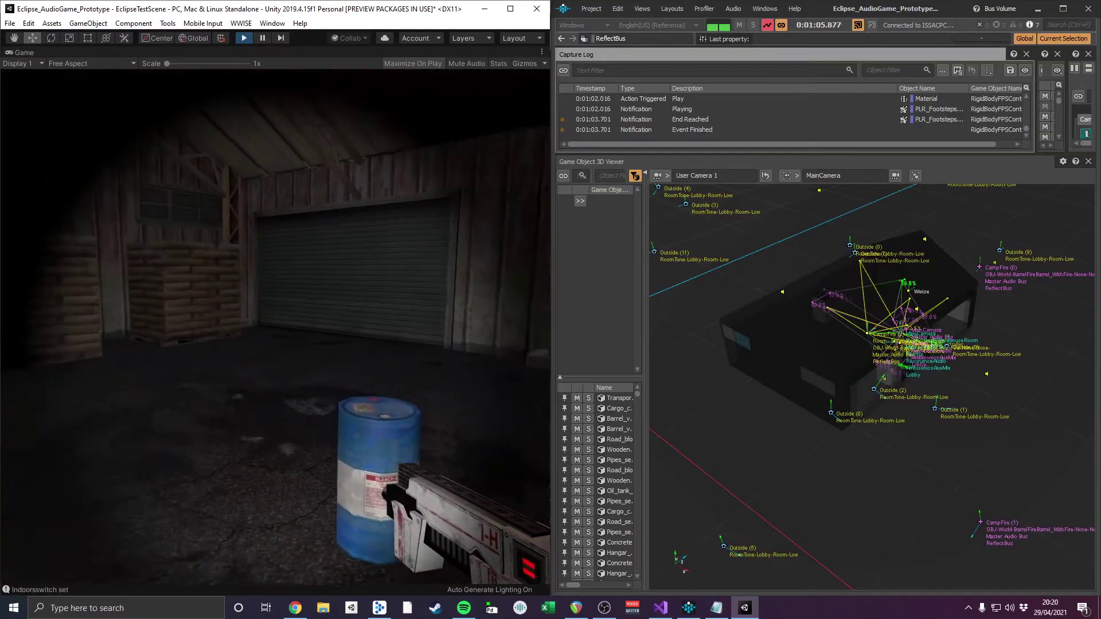
# Step: Walk around inside the hangar in play mode and observe the early reflection paths in the Game Object 3D Viewer
pyautogui.press('w')
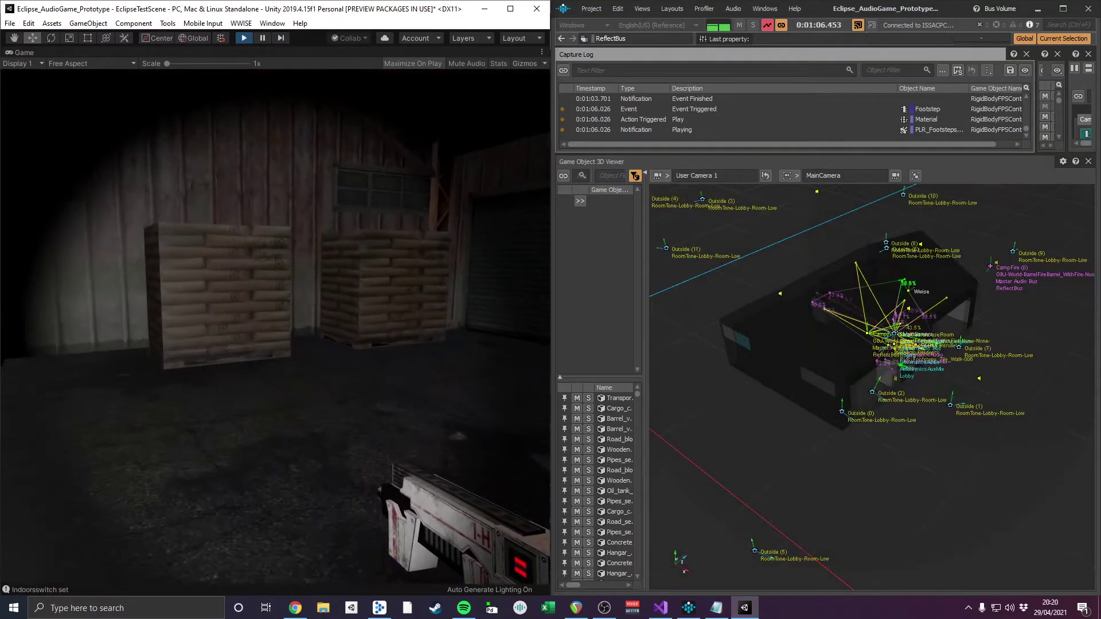
pyautogui.press('w')
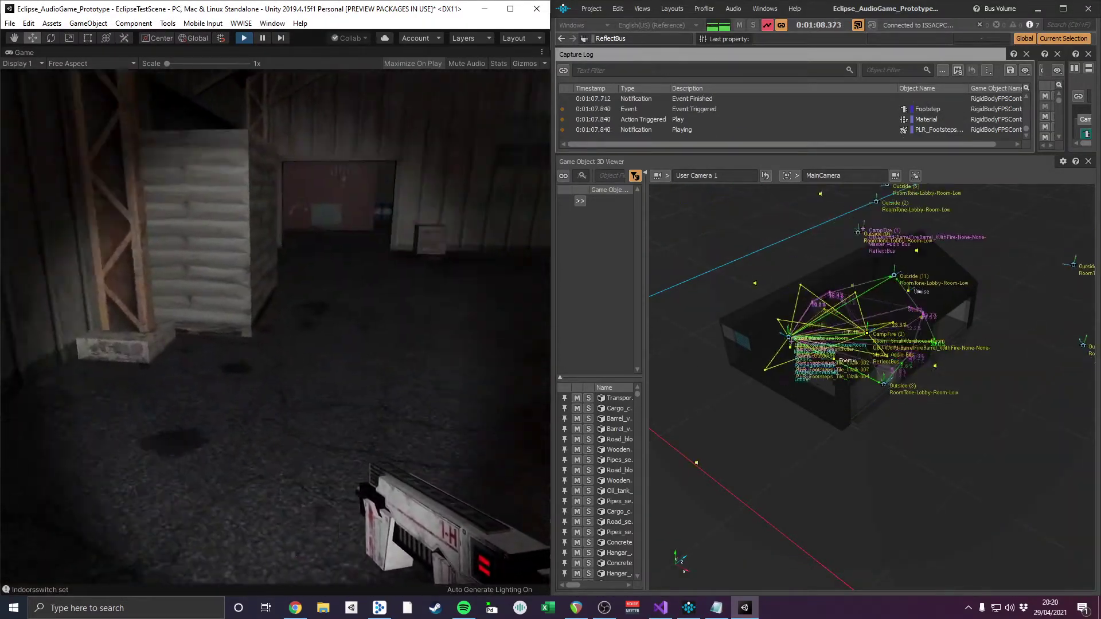
pyautogui.press('w')
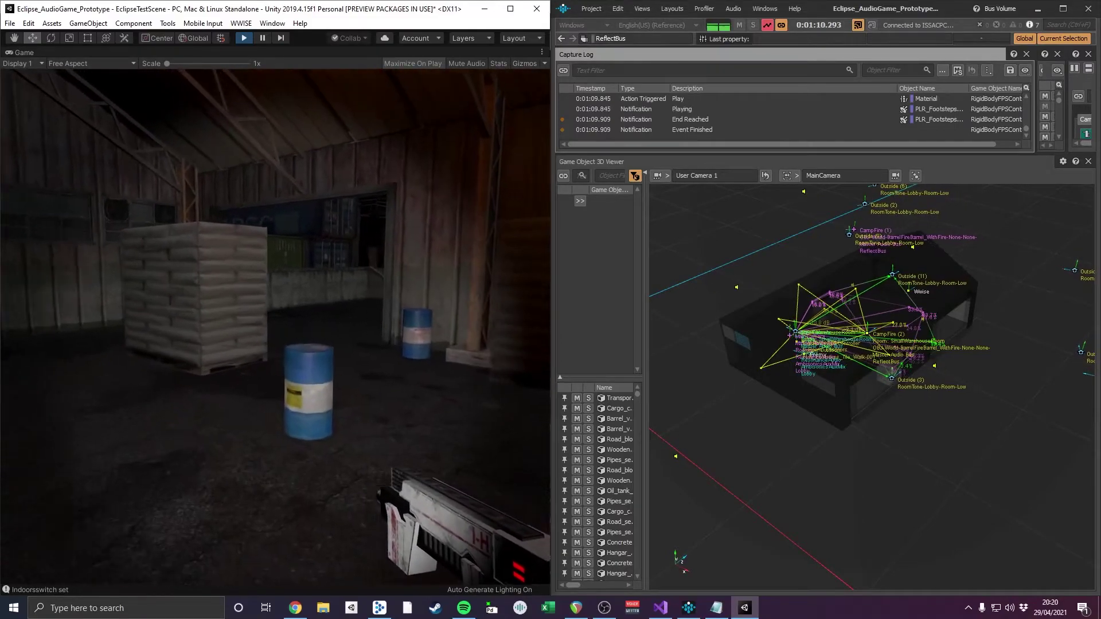
pyautogui.press('w')
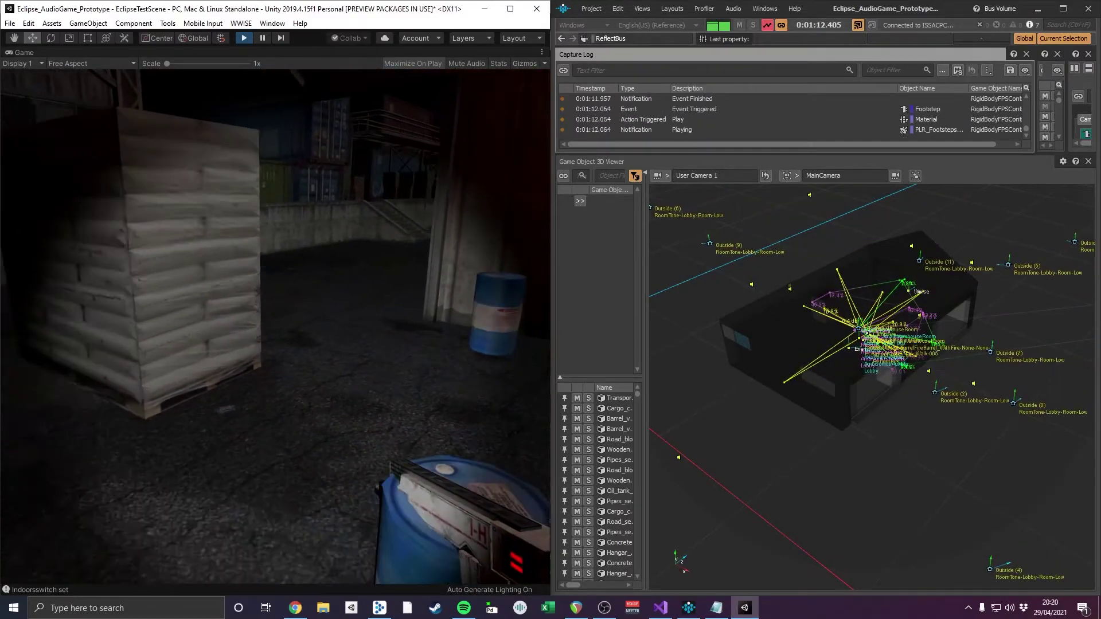
pyautogui.press('w')
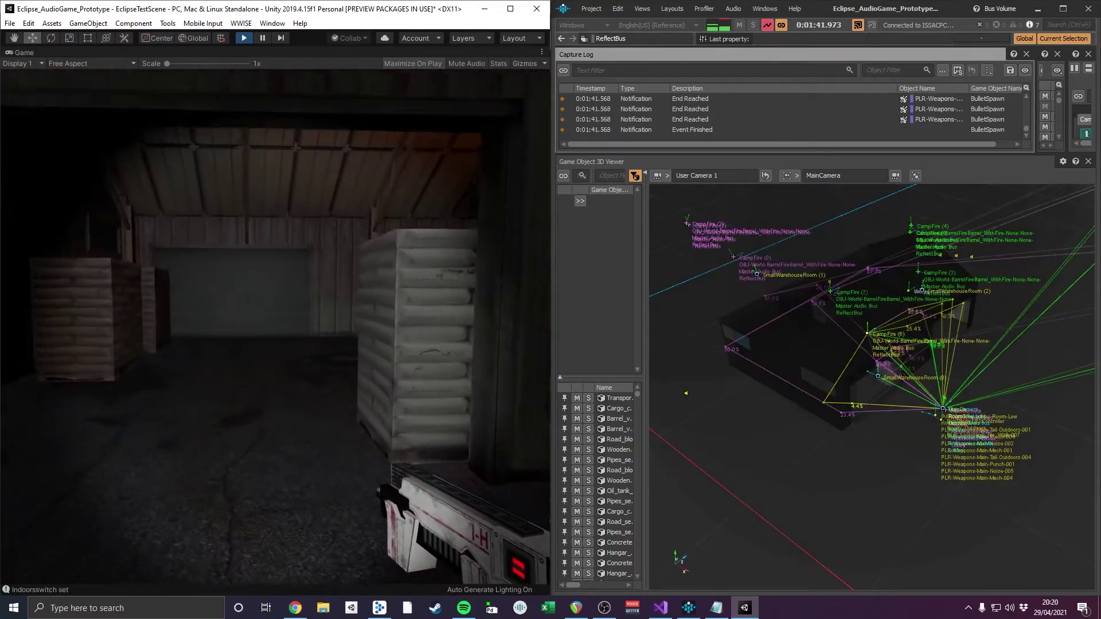
# Step: Move around the hangar's openings and back inside, examining how the reflection and diffraction paths follow the player
pyautogui.press('w')
pyautogui.press('a')
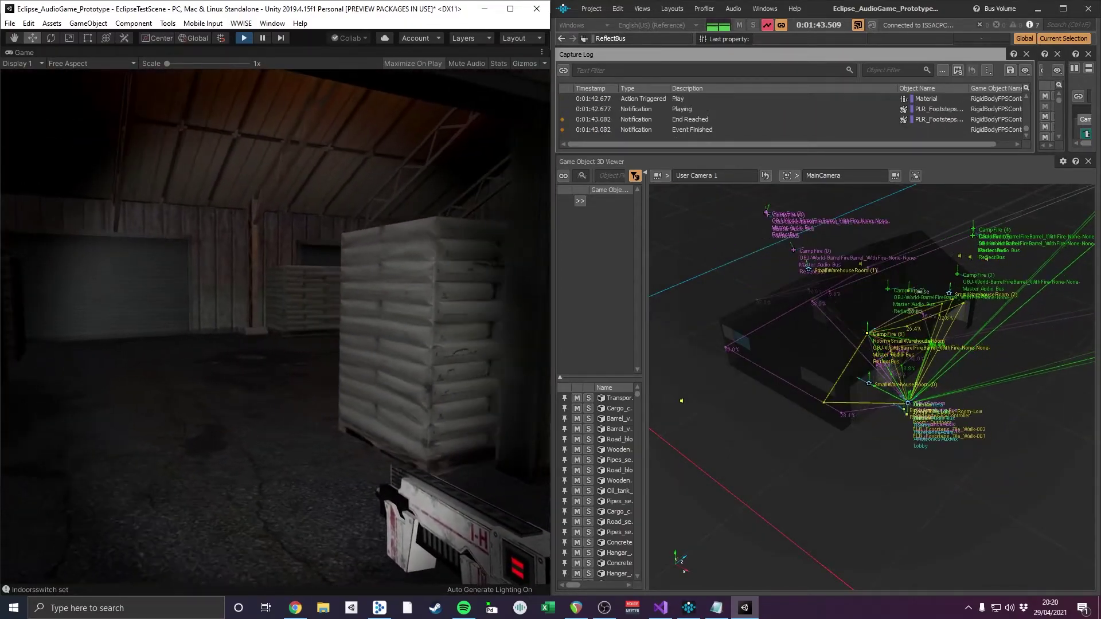
pyautogui.press('w')
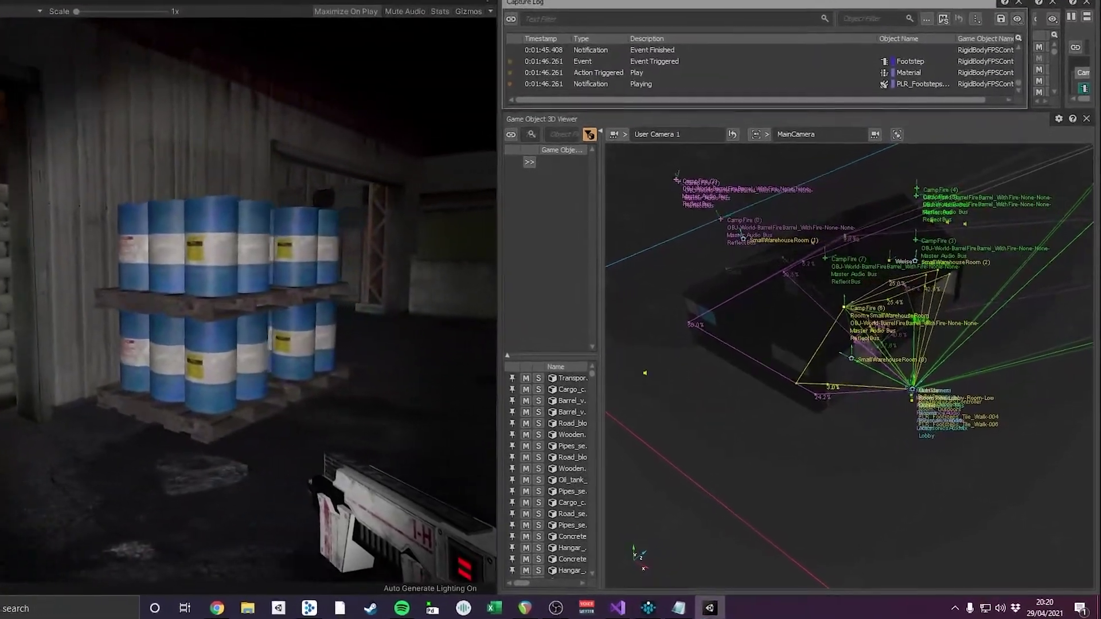
pyautogui.press('d')
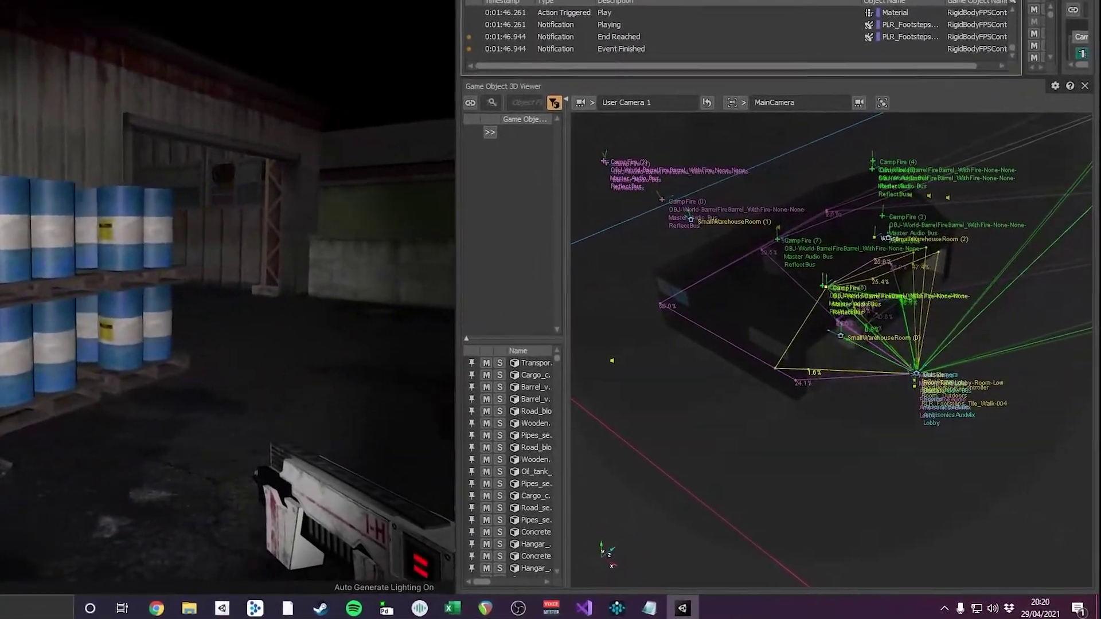
pyautogui.press('a')
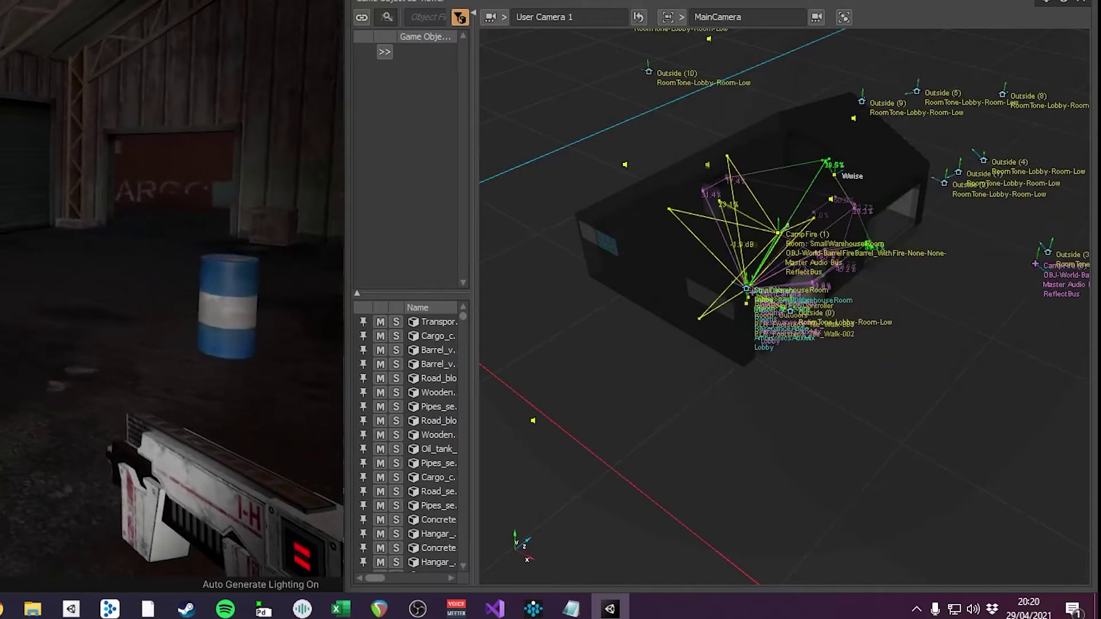
pyautogui.press('d')
pyautogui.press('d')
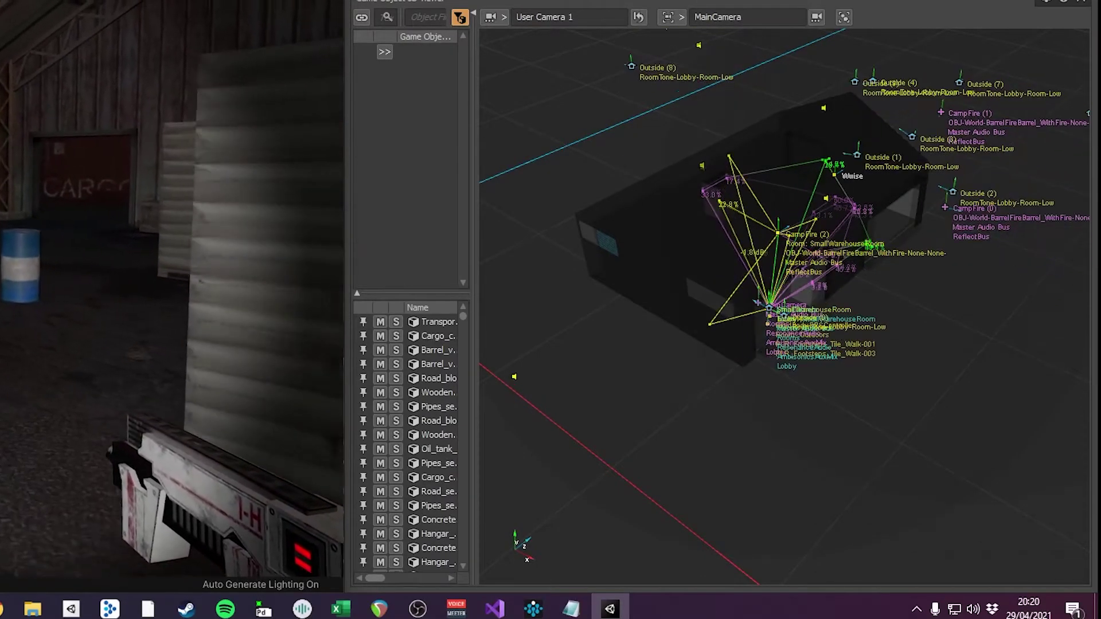
pyautogui.press('s')
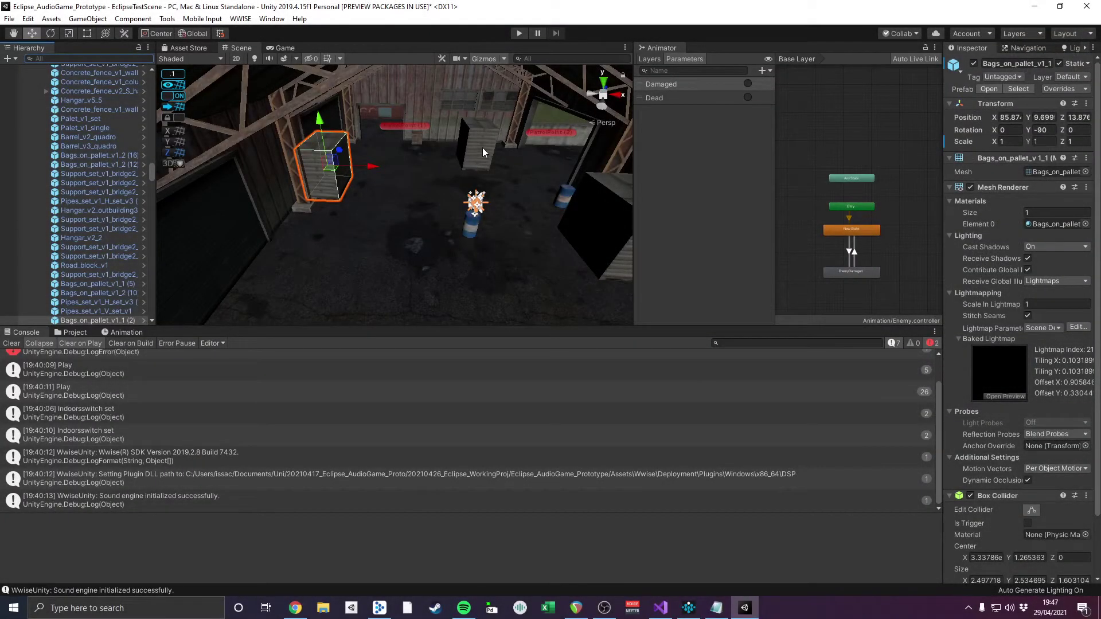
# Step: Open the Bags_on_pallet_v1_1 prefab, set its AkSurfaceReflector mesh to the Bags_on_pallet mesh and enable diffraction
pyautogui.click(482, 152)
pyautogui.click(987, 90)
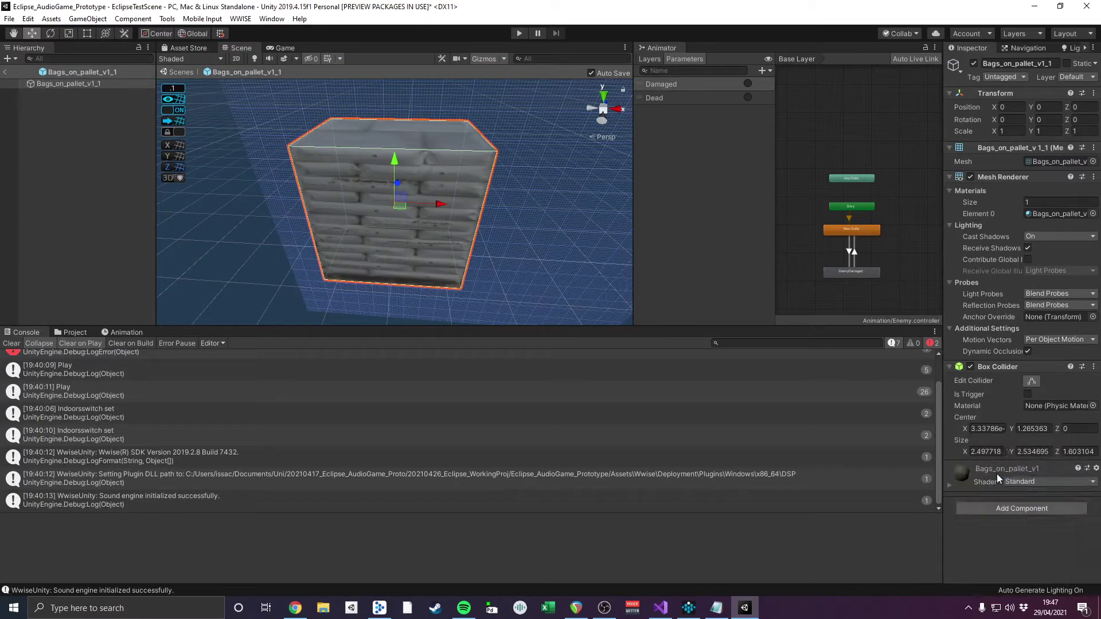
pyautogui.scroll(-3, 996, 475)
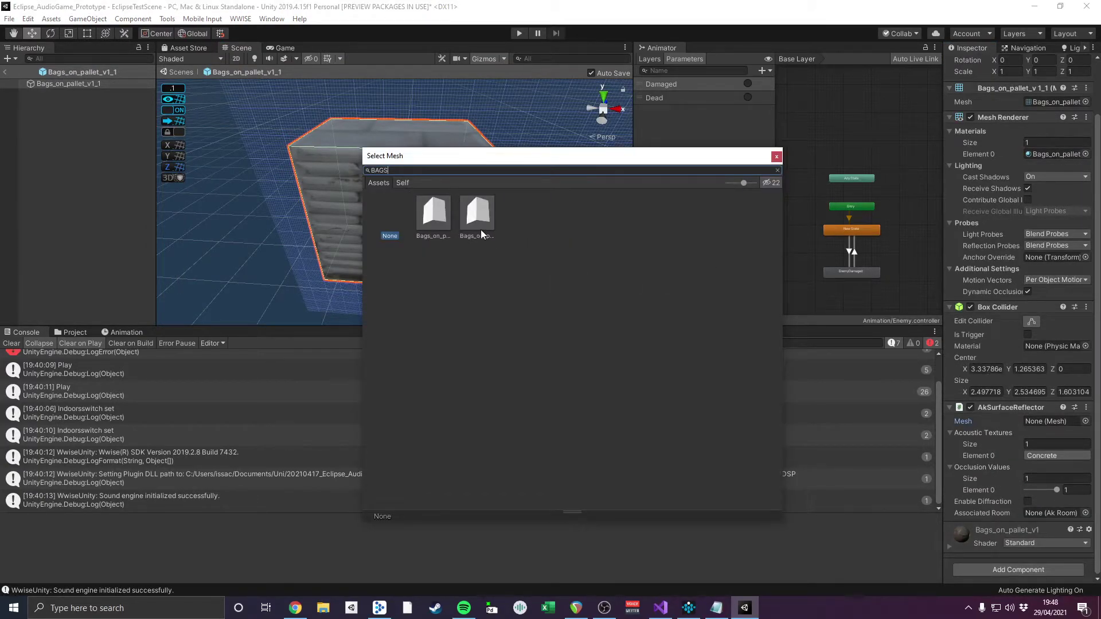
pyautogui.click(433, 221)
pyautogui.doubleClick(434, 224)
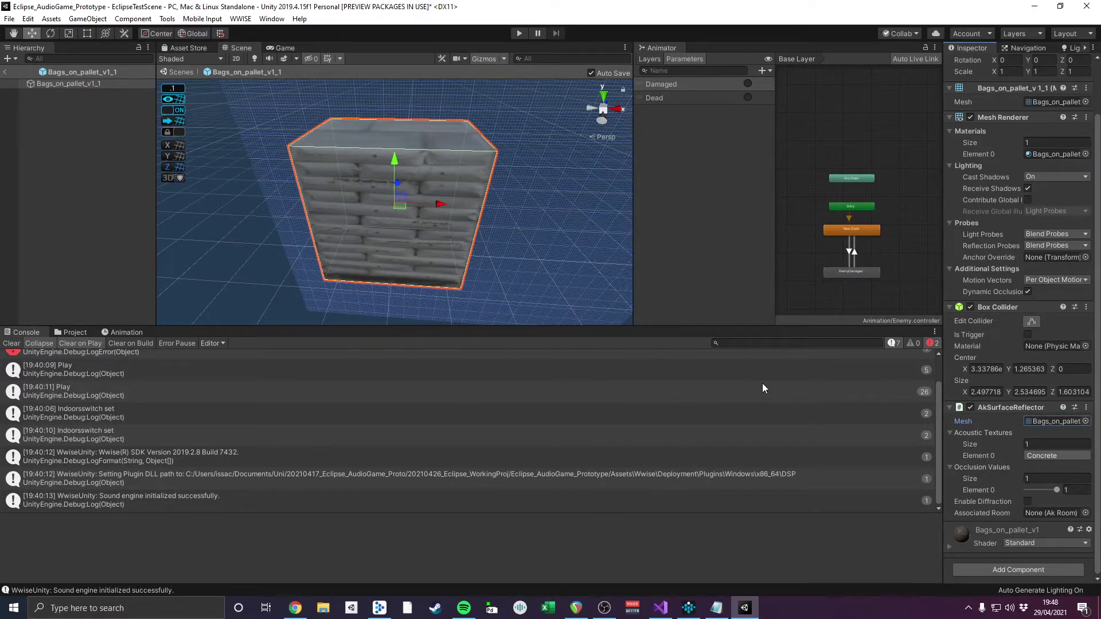
pyautogui.click(1027, 501)
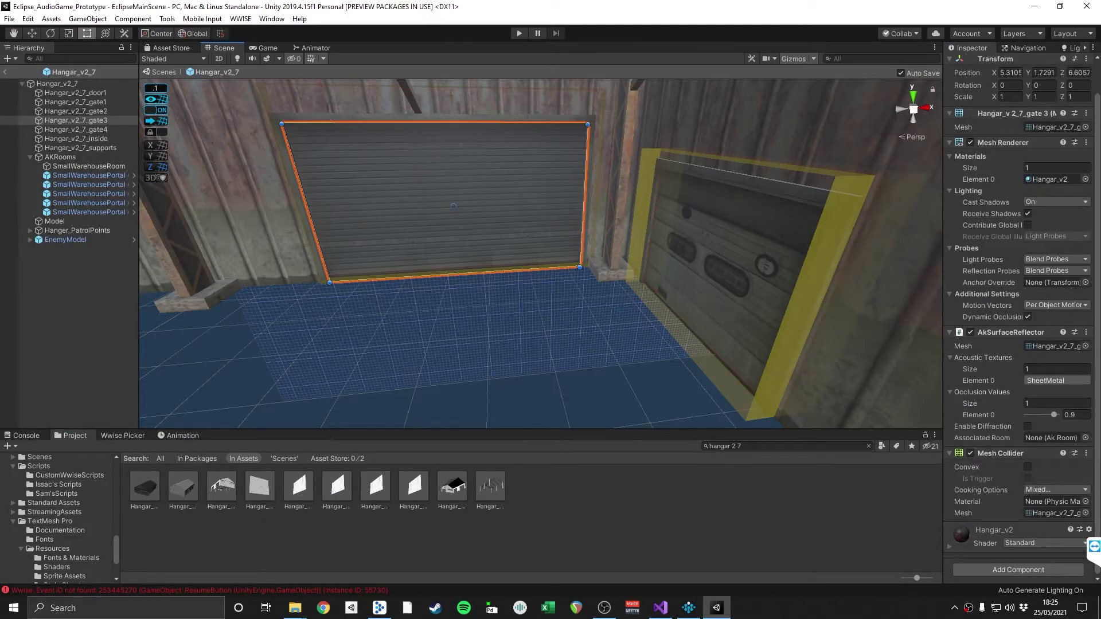
# Step: Select the gate beside Hangar_v2_7_gate3 in the hangar prefab to examine its setup
pyautogui.click(788, 249)
pyautogui.scroll(1, 1018, 321)
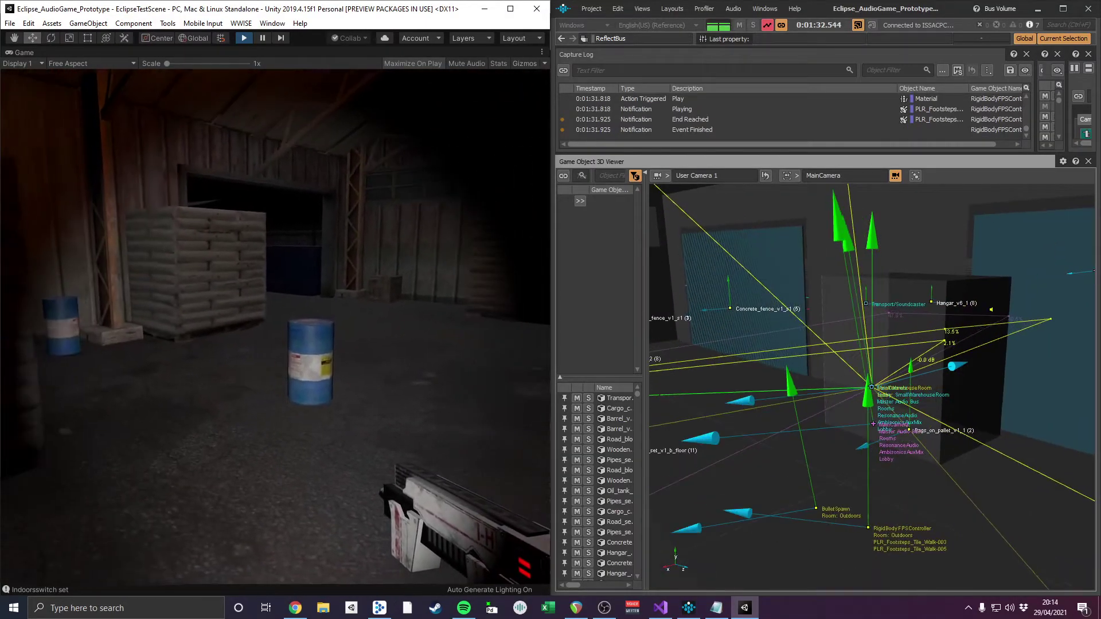
# Step: Move through the hangar in play mode and inspect the reflection paths around the player from several angles in the 3D viewer
pyautogui.press('s')
pyautogui.press('w')
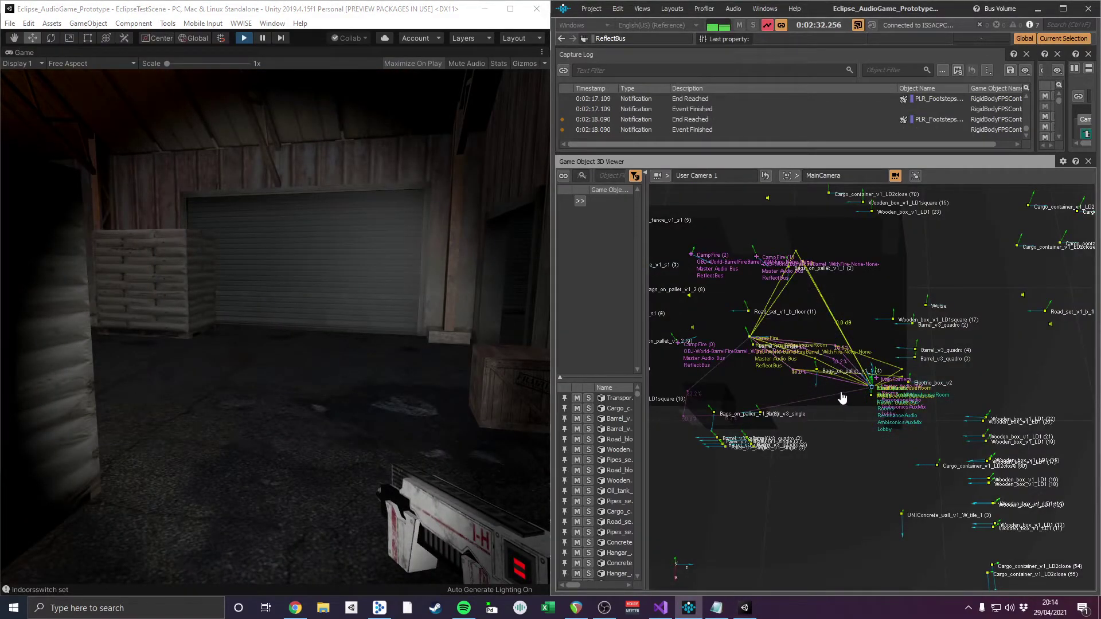
pyautogui.scroll(3, 825, 396)
pyautogui.moveTo(814, 396); pyautogui.dragTo(829, 500)
pyautogui.scroll(5, 770, 397)
pyautogui.scroll(2, 770, 396)
pyautogui.scroll(-3, 825, 381)
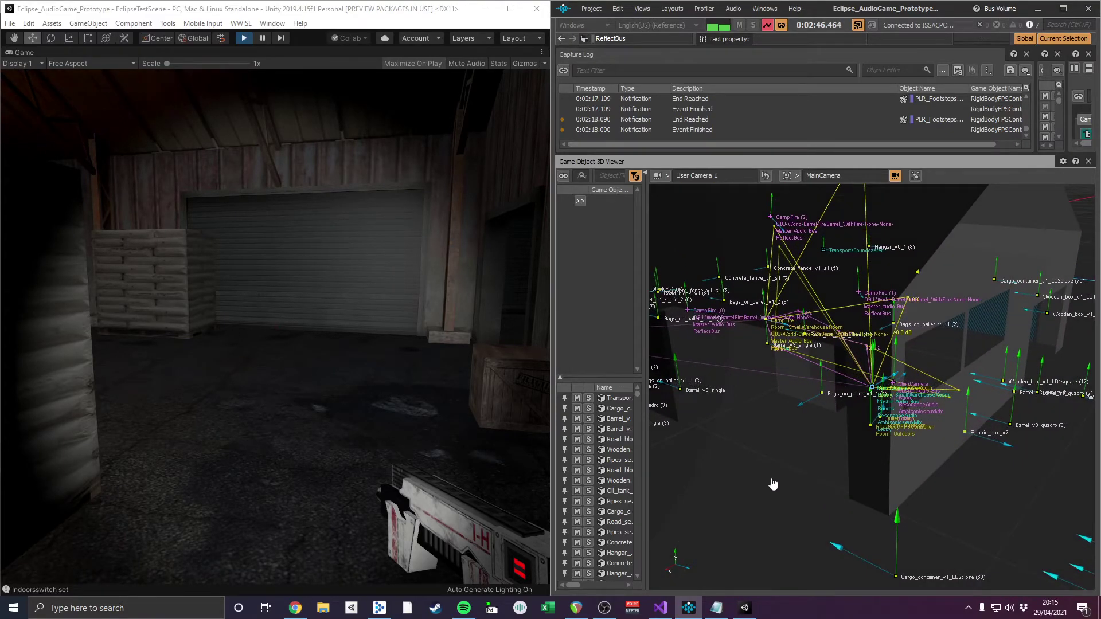
# Step: Fire the weapon inside the hangar and walk past the pallets, observing the changing reflection paths
pyautogui.click(356, 404)
pyautogui.press('w')
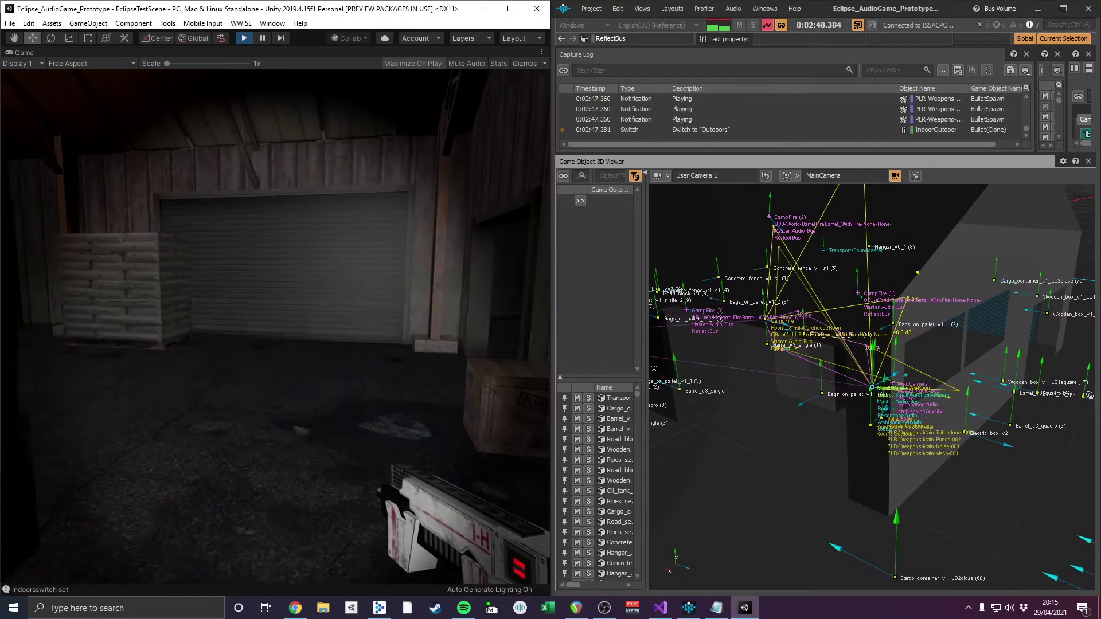
pyautogui.press('w')
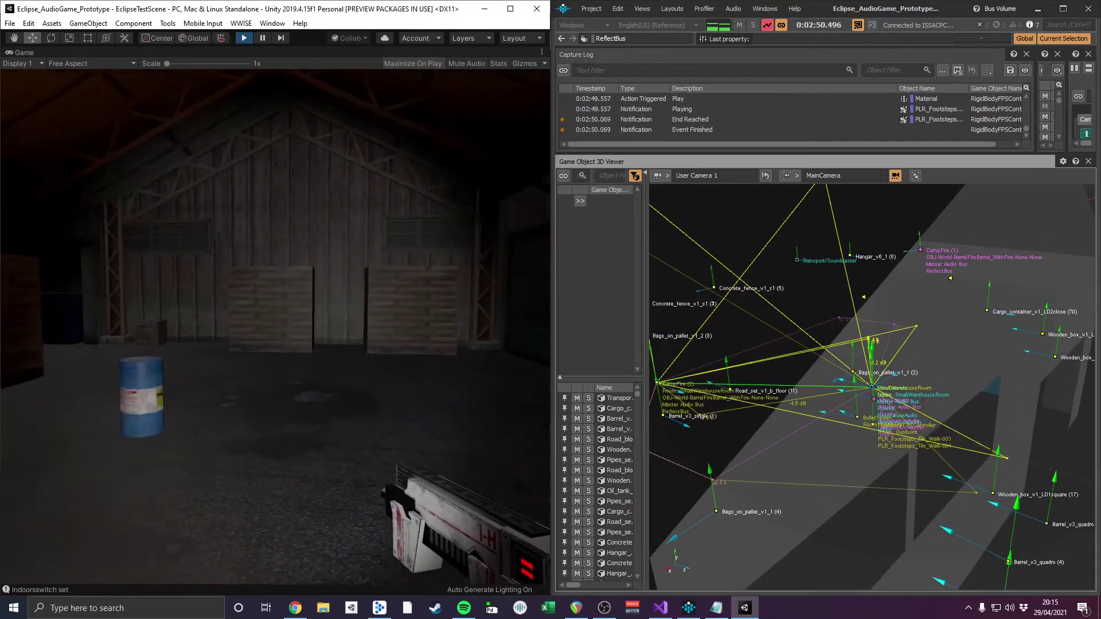
pyautogui.press('w')
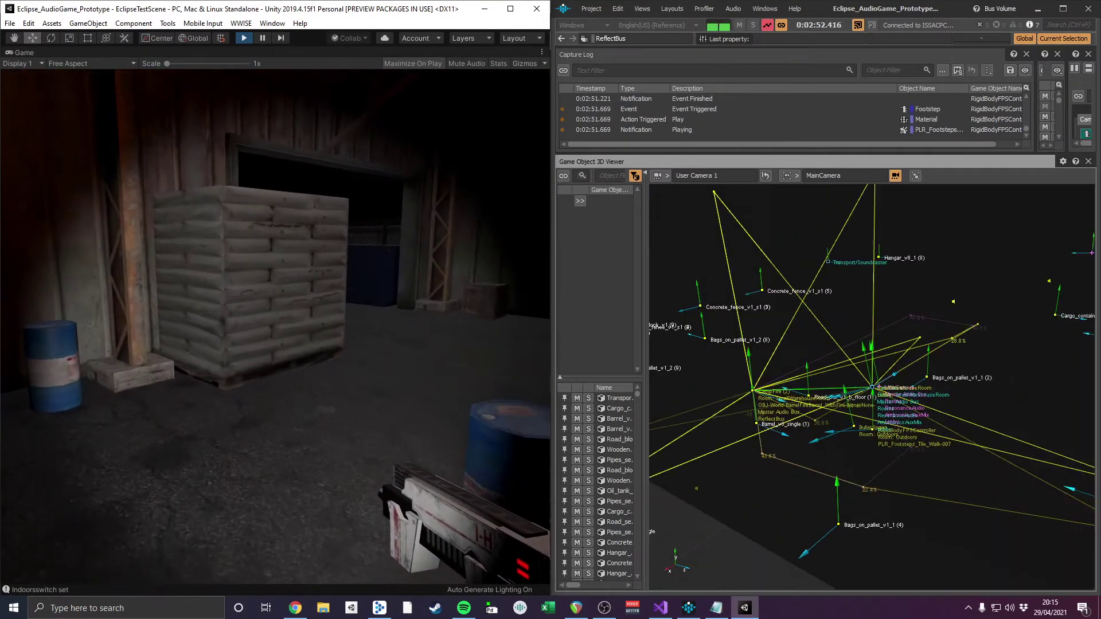
# Step: Walk through the dark level in play mode, crossing the quadrant triggers to observe the asynchronous loading and unloading of the Quad scenes
pyautogui.press('w')
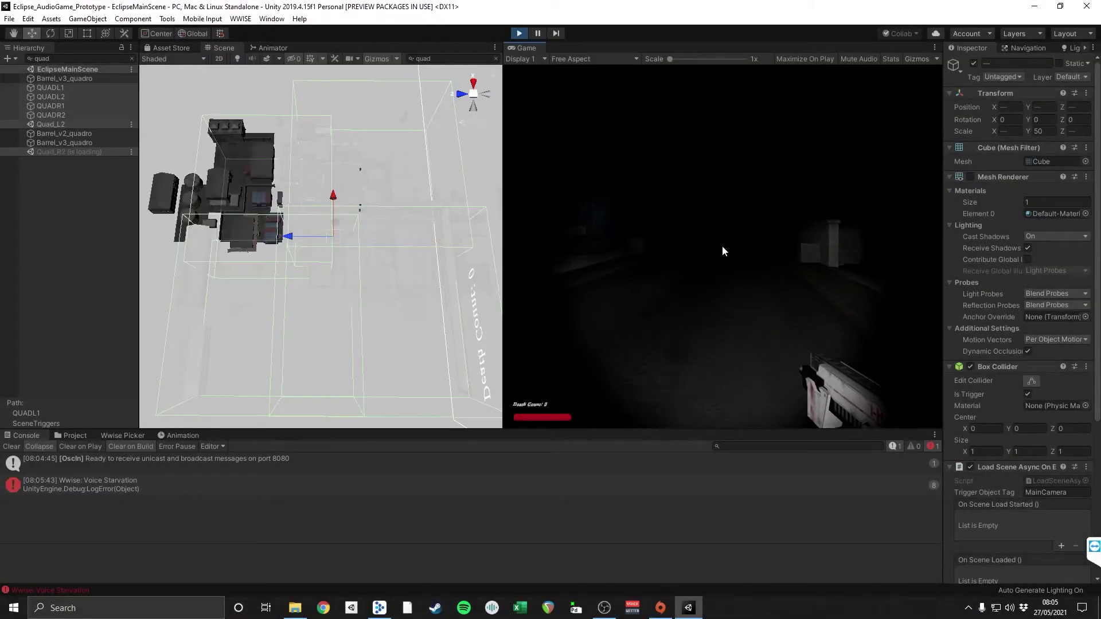
pyautogui.press('w')
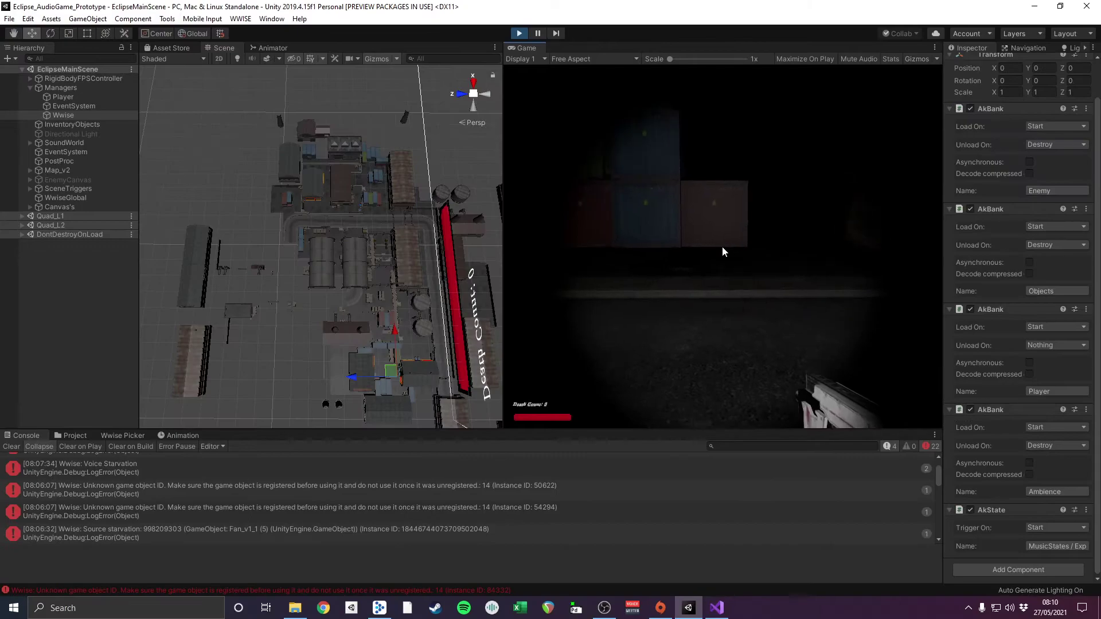
pyautogui.press('w')
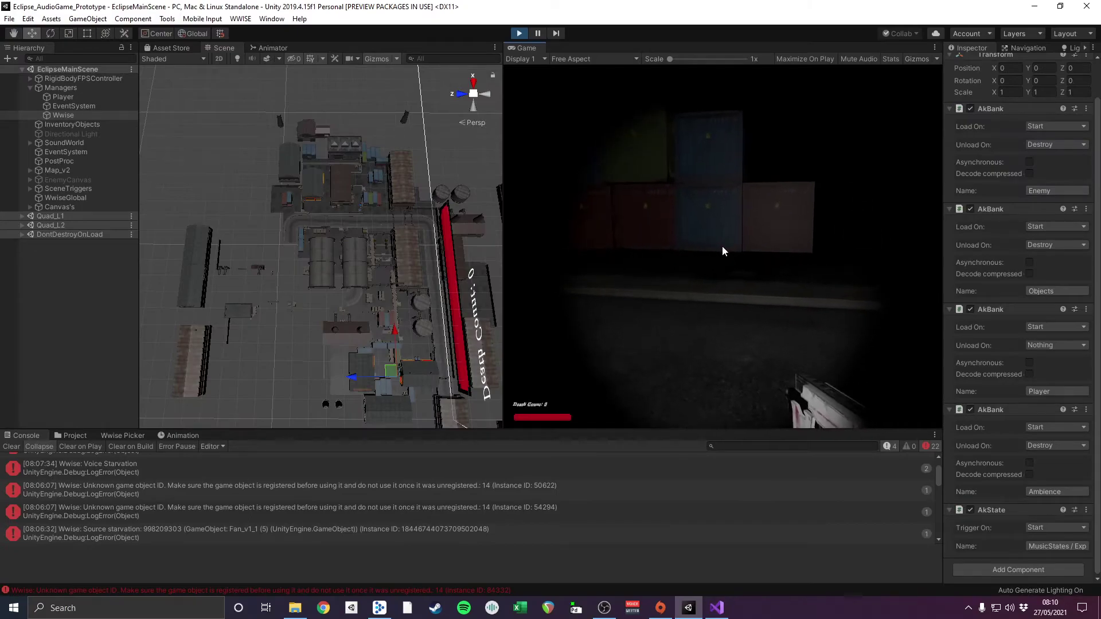
pyautogui.press('w')
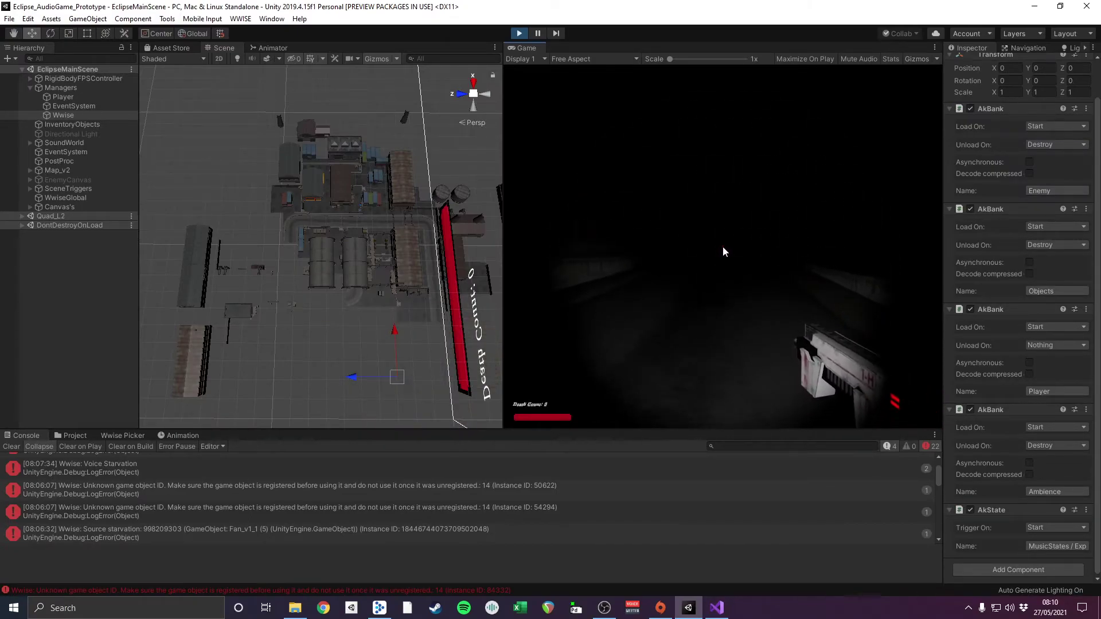
pyautogui.press('w')
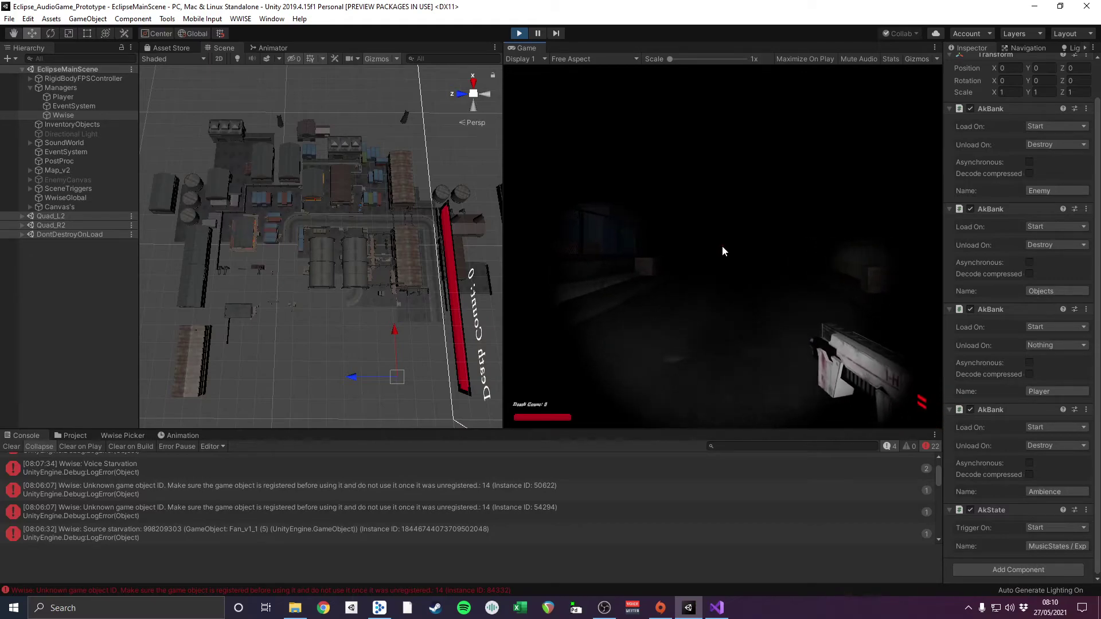
pyautogui.press('w')
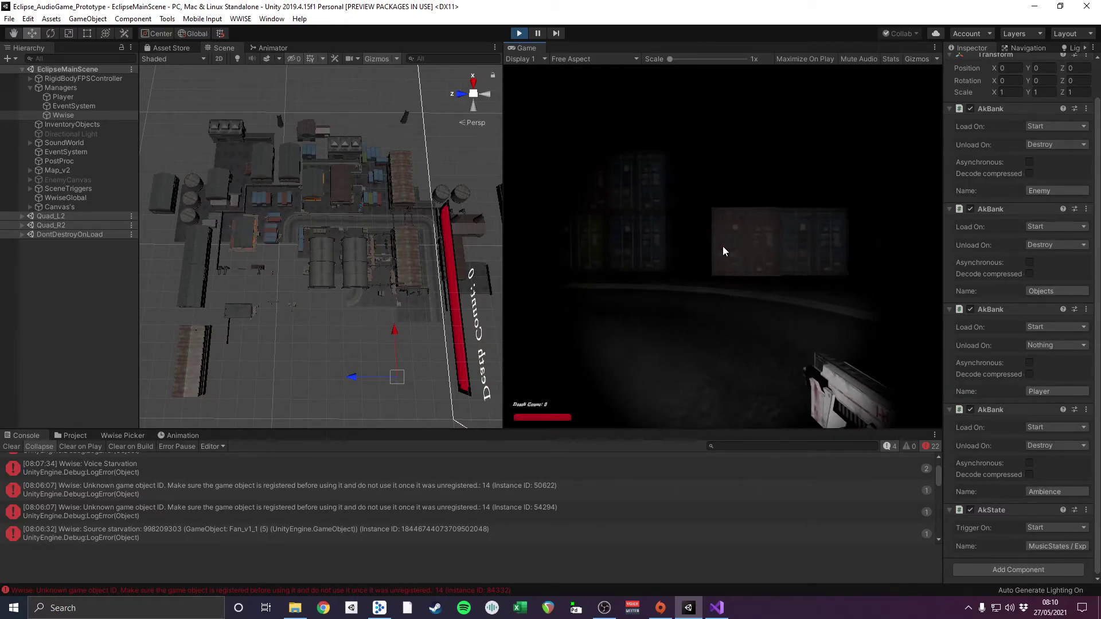
pyautogui.press('w')
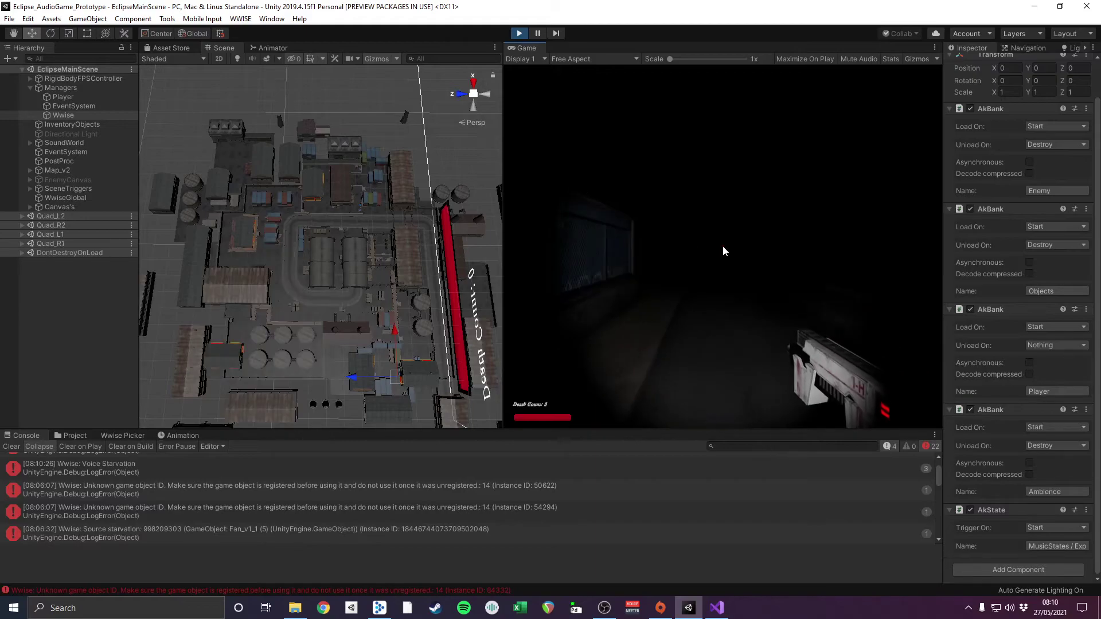
pyautogui.press('w')
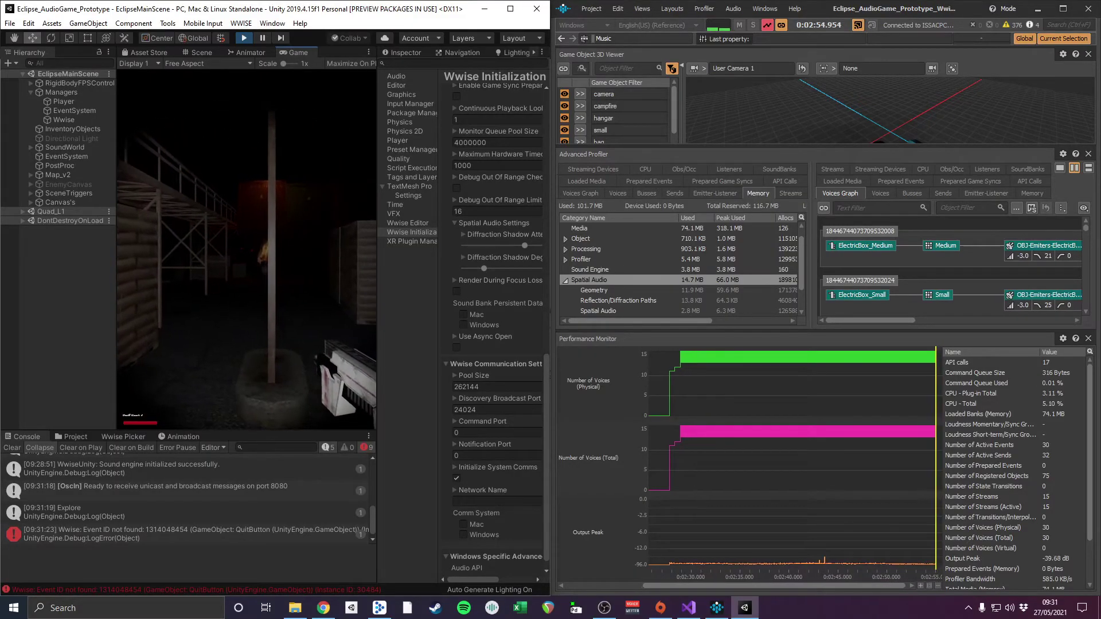
# Step: Pause and resume the game, and walk past the burning barrel while monitoring Spatial Audio memory and the number of voices in the profiler
pyautogui.press('Escape')
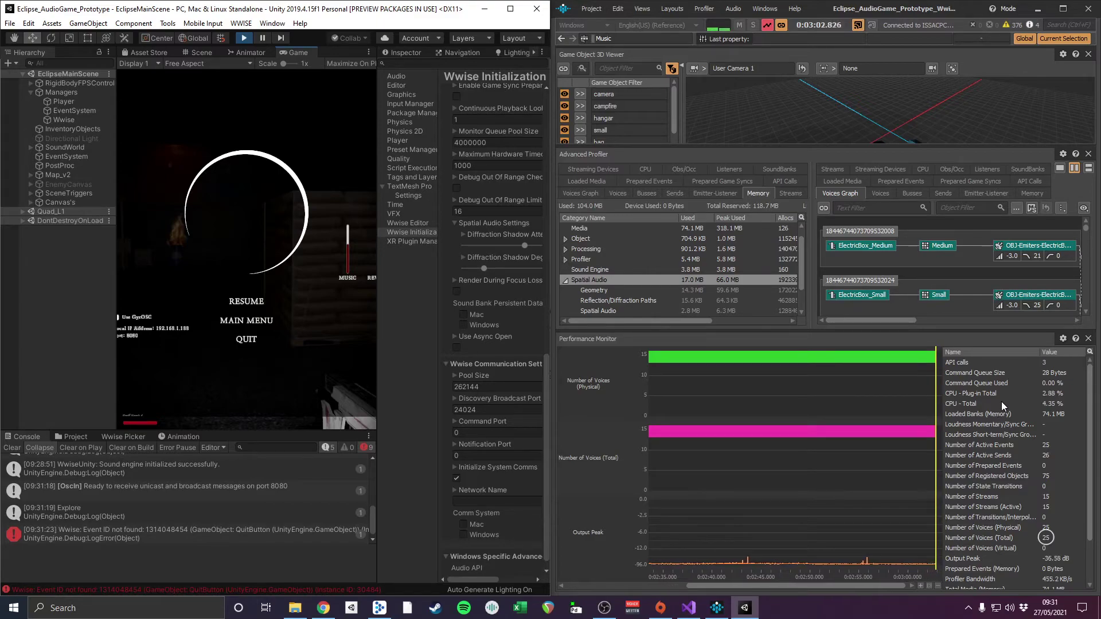
pyautogui.click(244, 302)
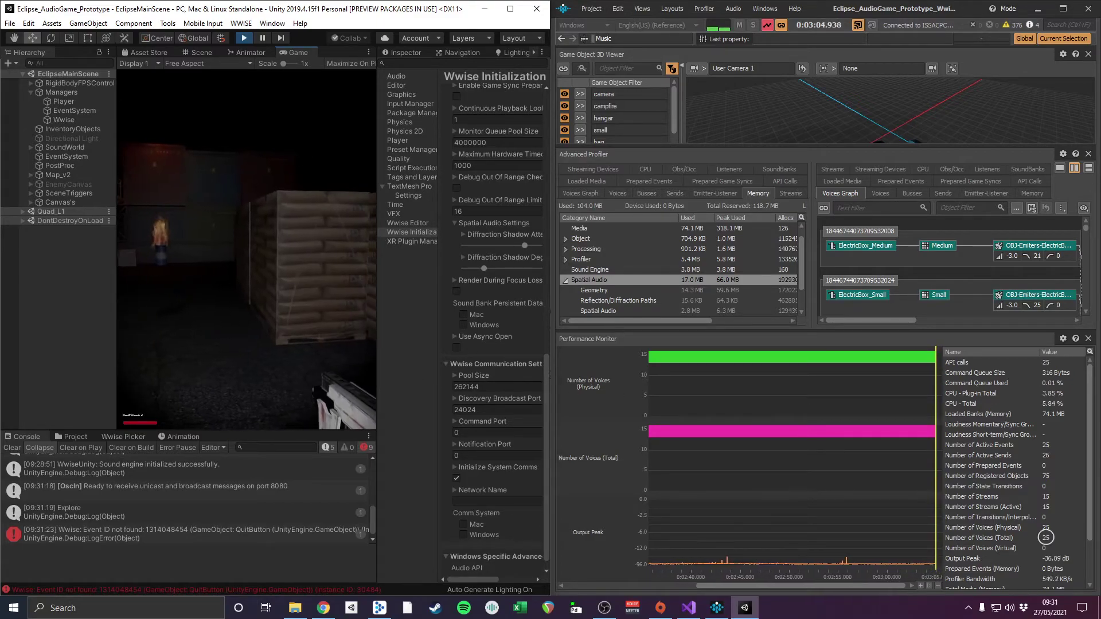
pyautogui.press('w')
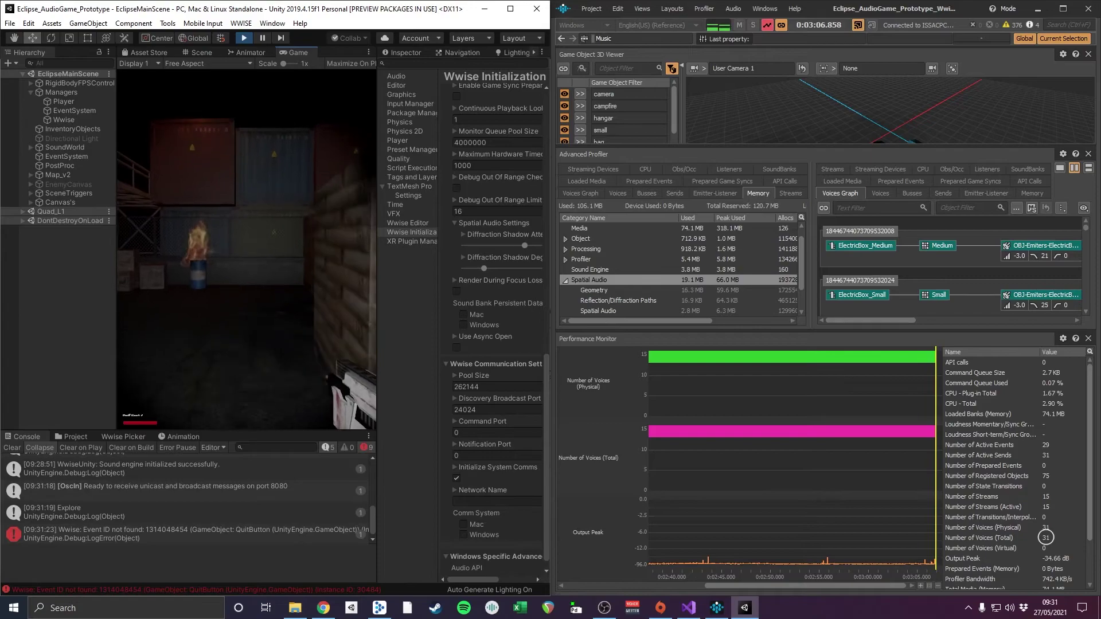
pyautogui.press('w')
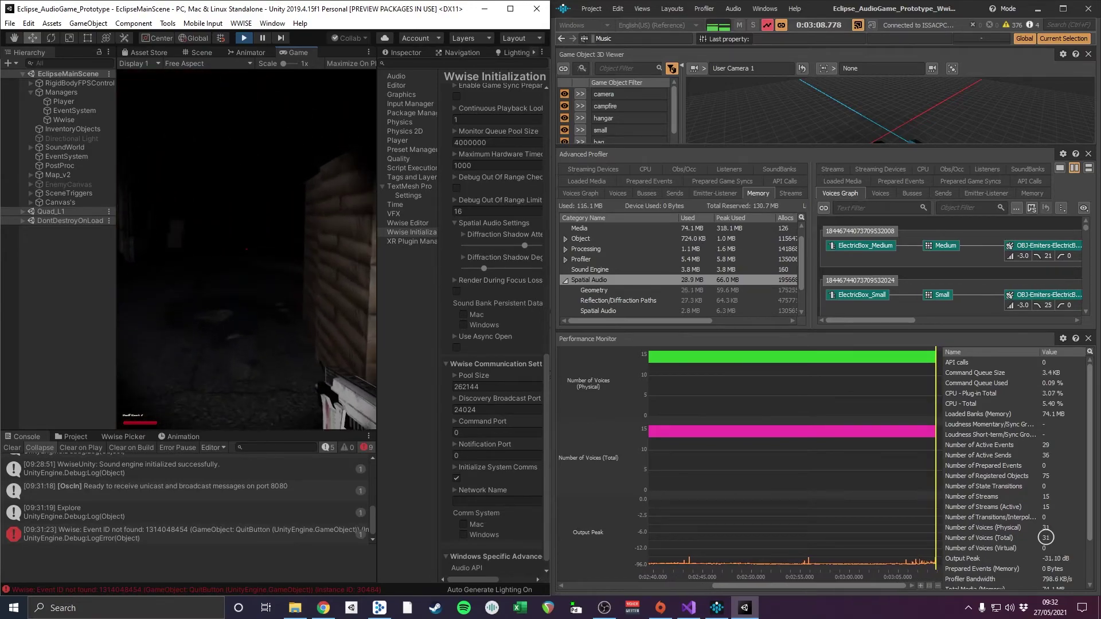
# Step: Walk along the buildings and containers into the neighbouring quadrants, observing how scene loading affects CPU load and Spatial Audio memory
pyautogui.press('w')
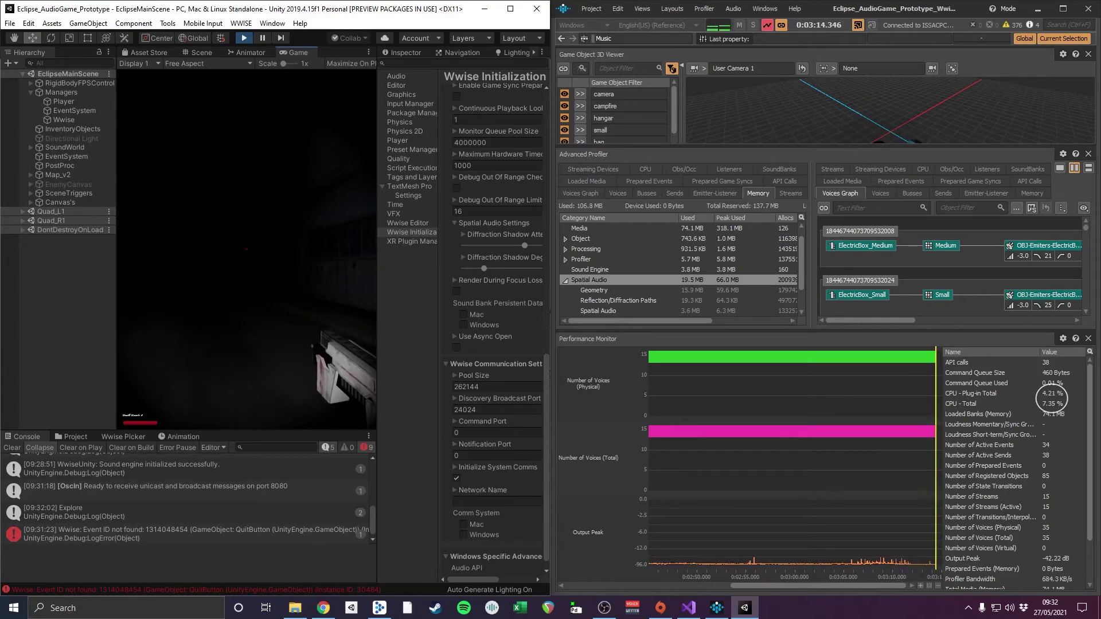
pyautogui.press('w')
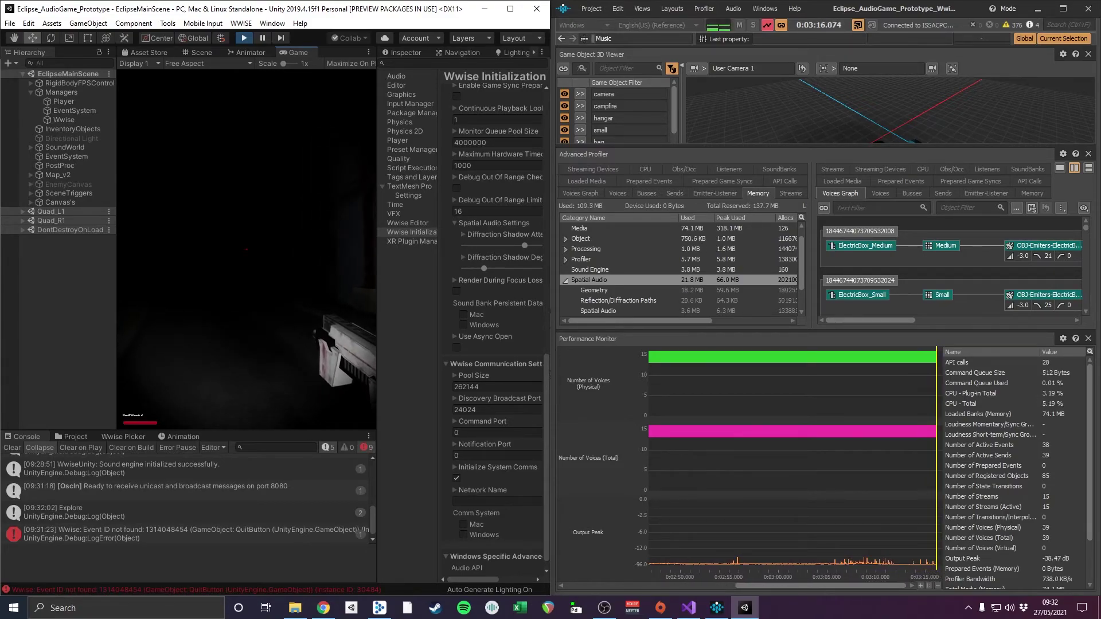
pyautogui.press('s')
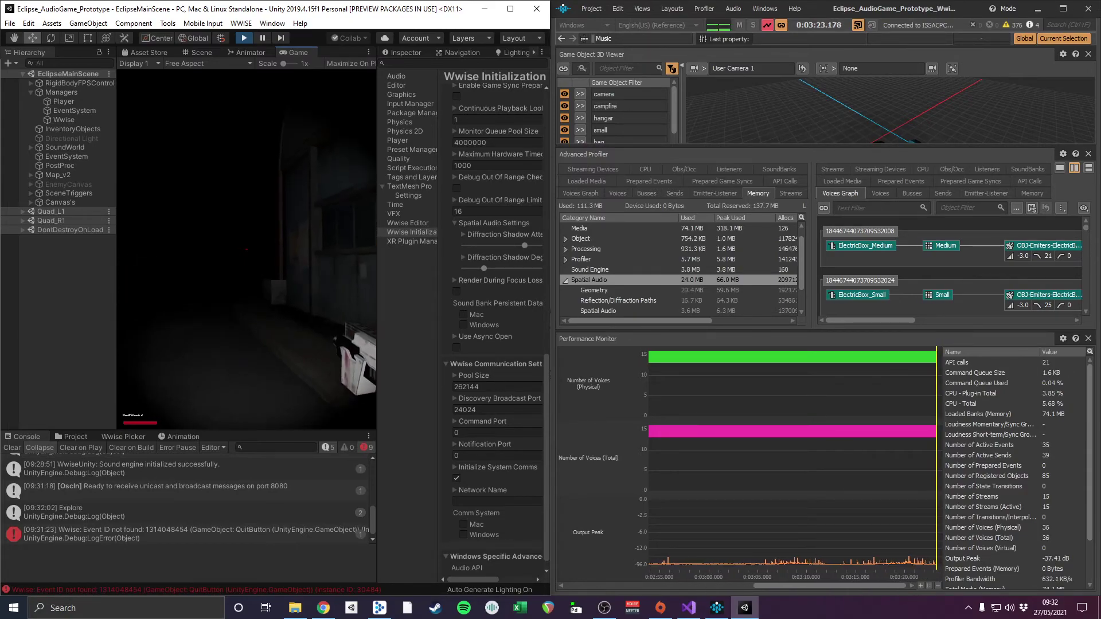
pyautogui.press('w')
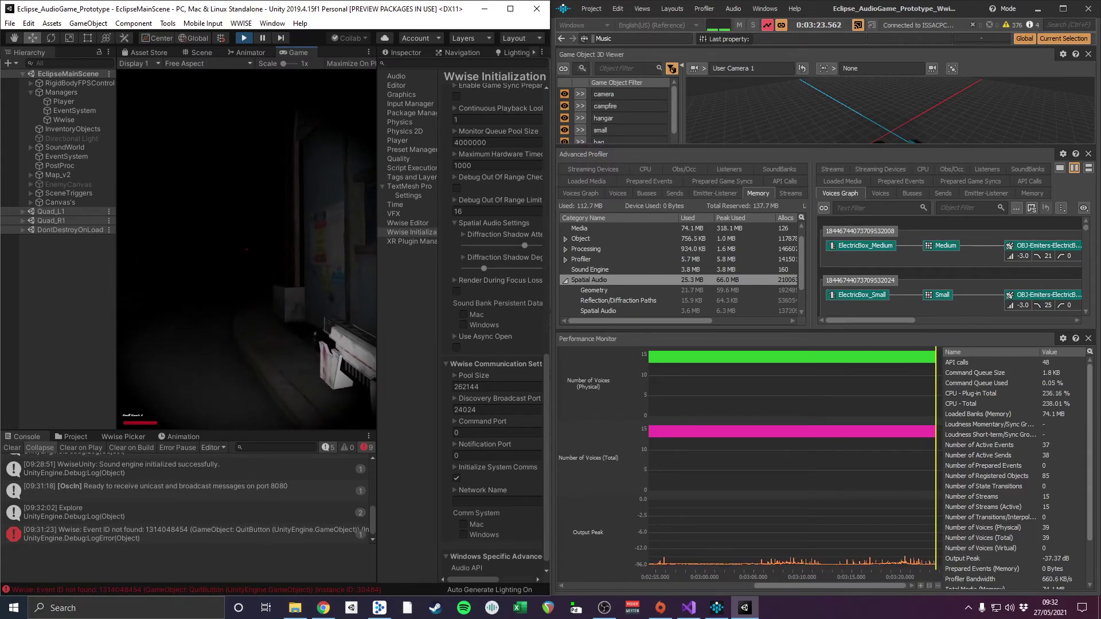
pyautogui.press('w')
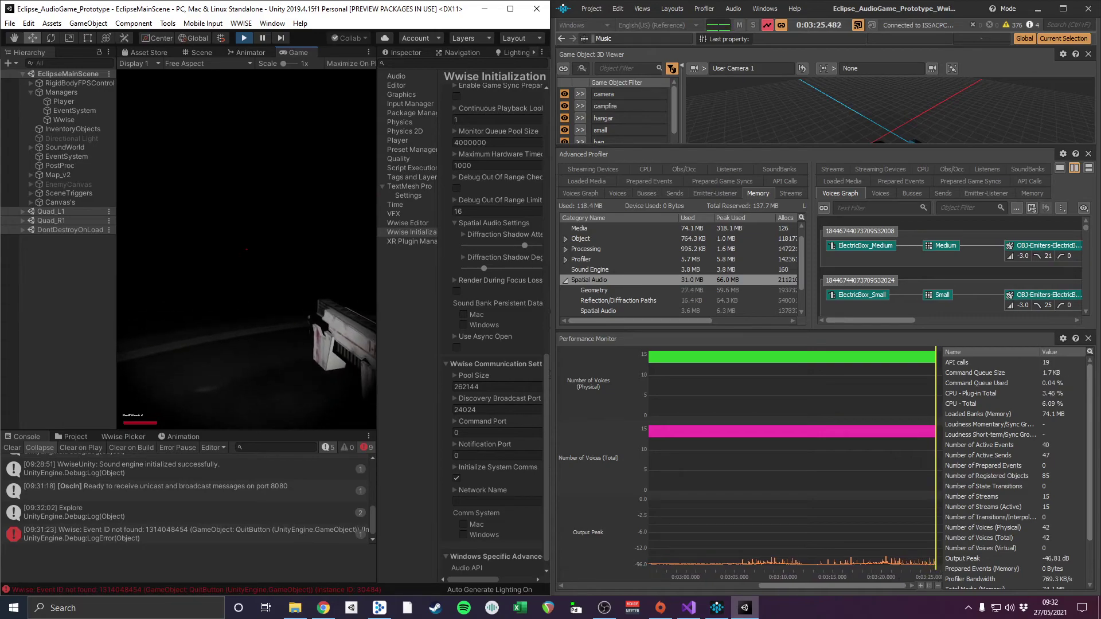
pyautogui.press('w')
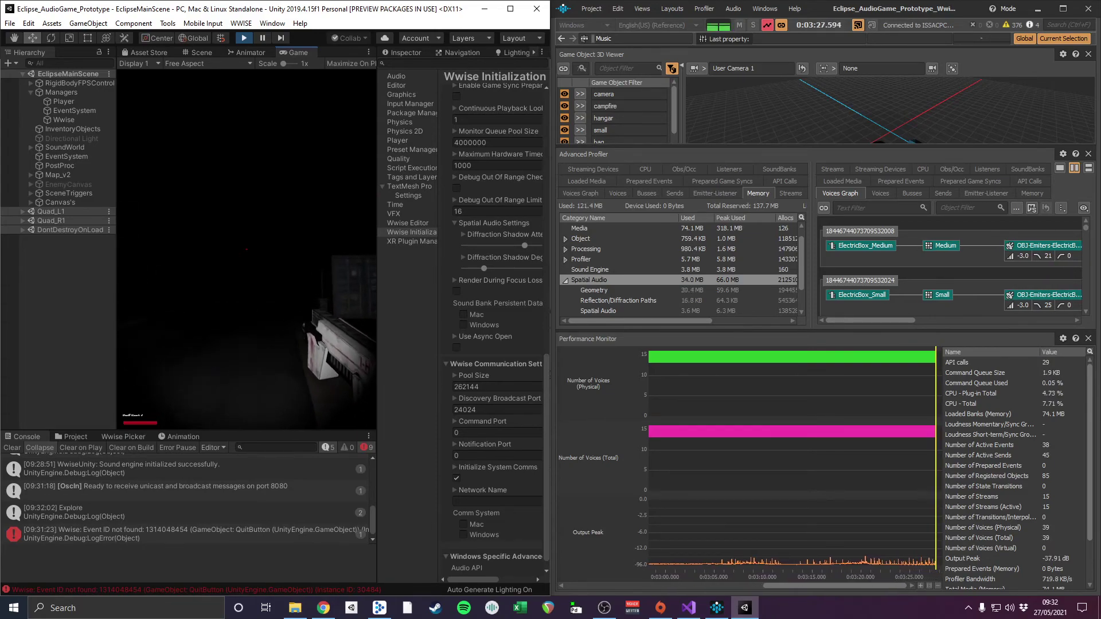
pyautogui.press('w')
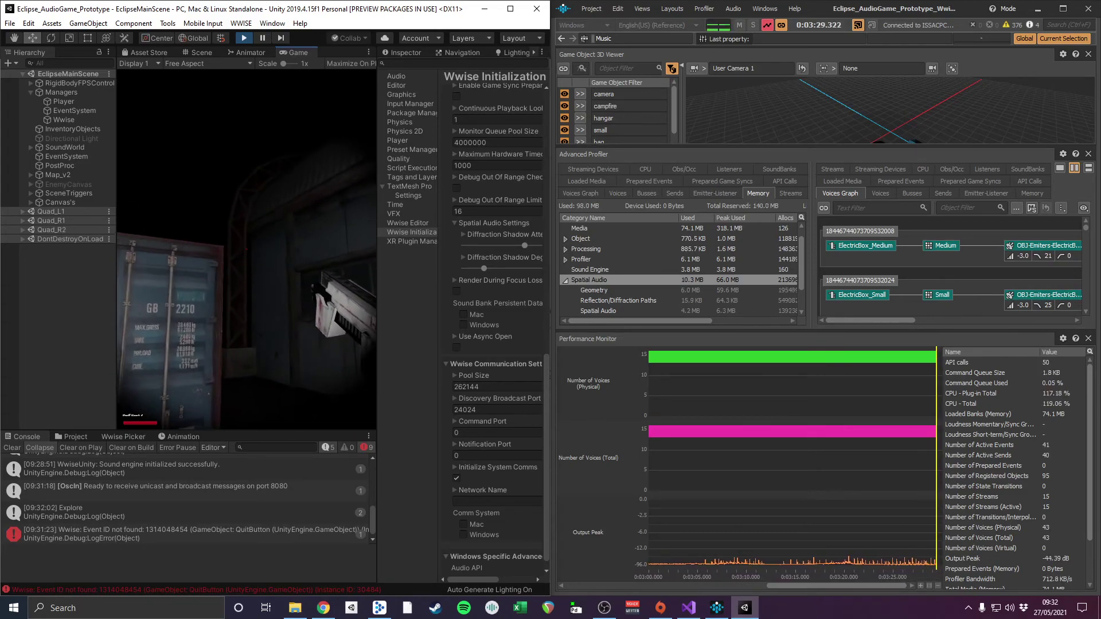
pyautogui.press('w')
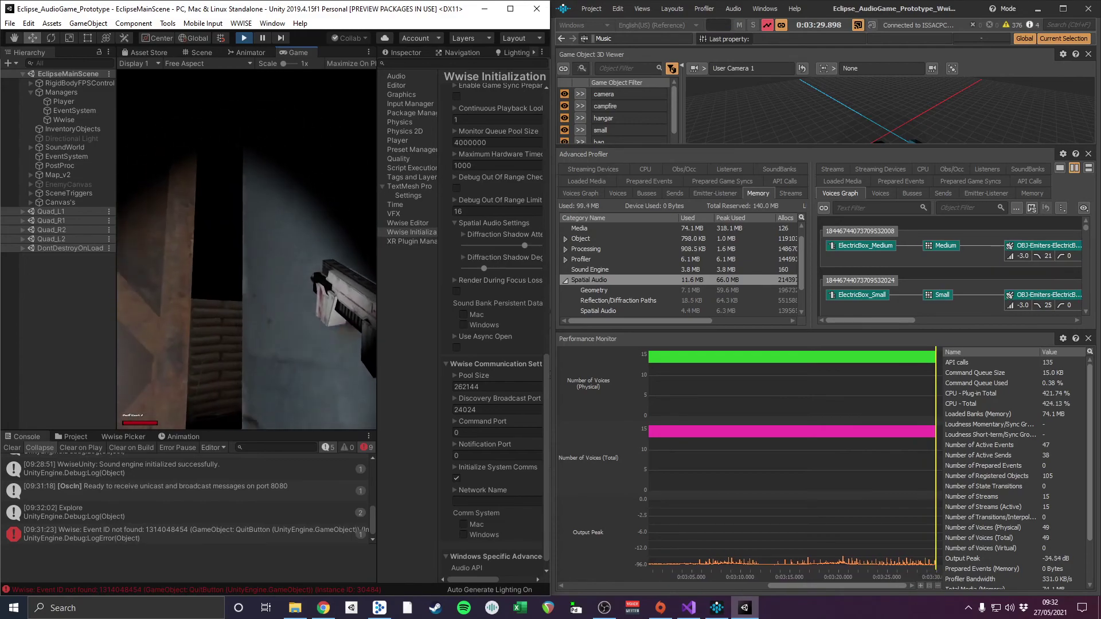
pyautogui.press('w')
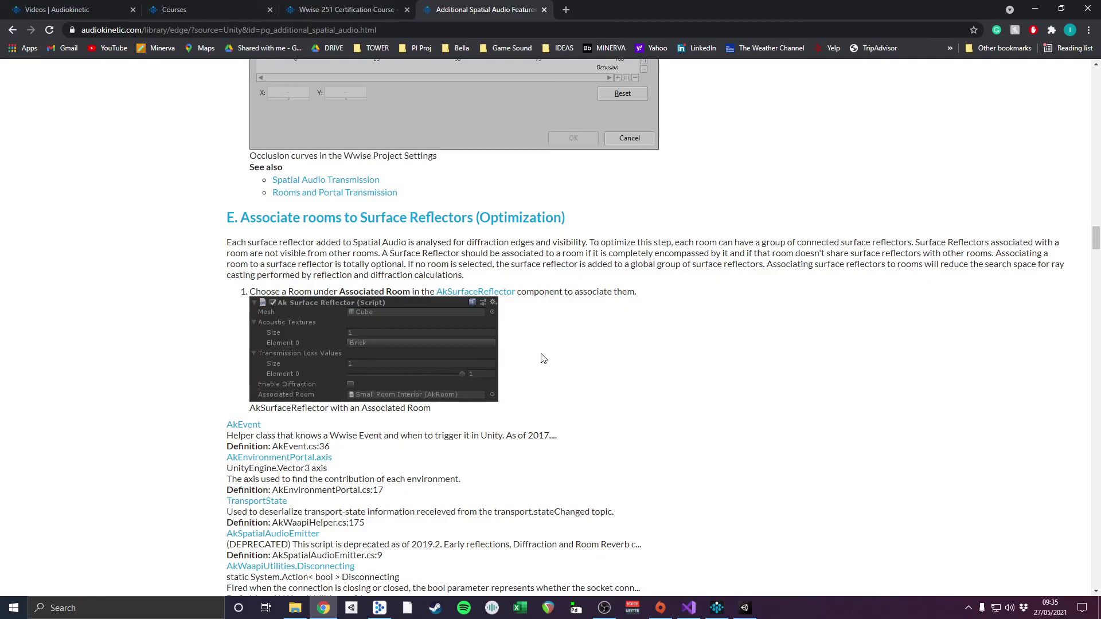